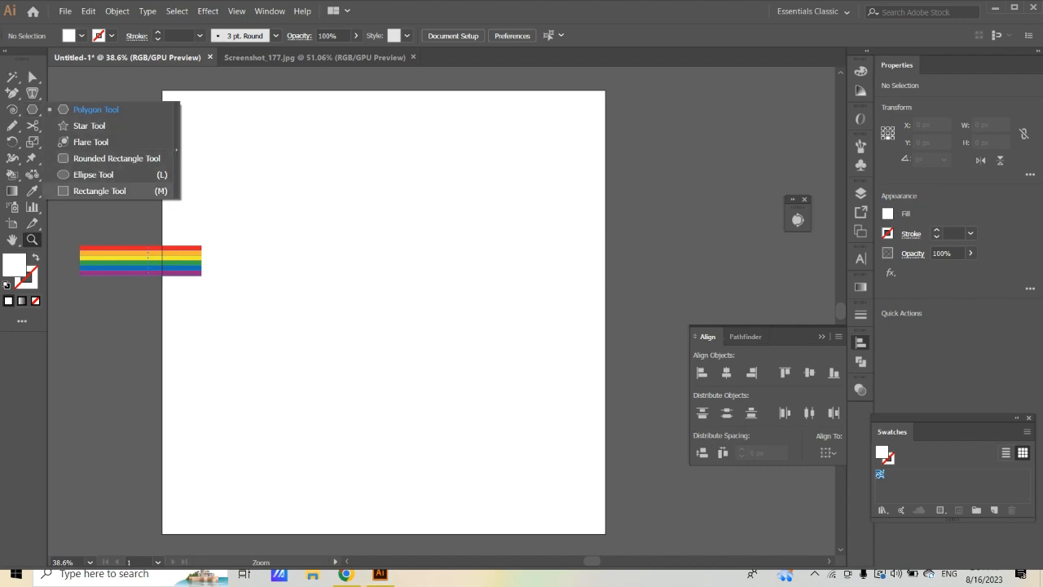
Draw a black-filled rectangle about 433 by 119 px on the artboard and fully round its corners.
{"action": "left_click", "coordinate": [99, 191]}
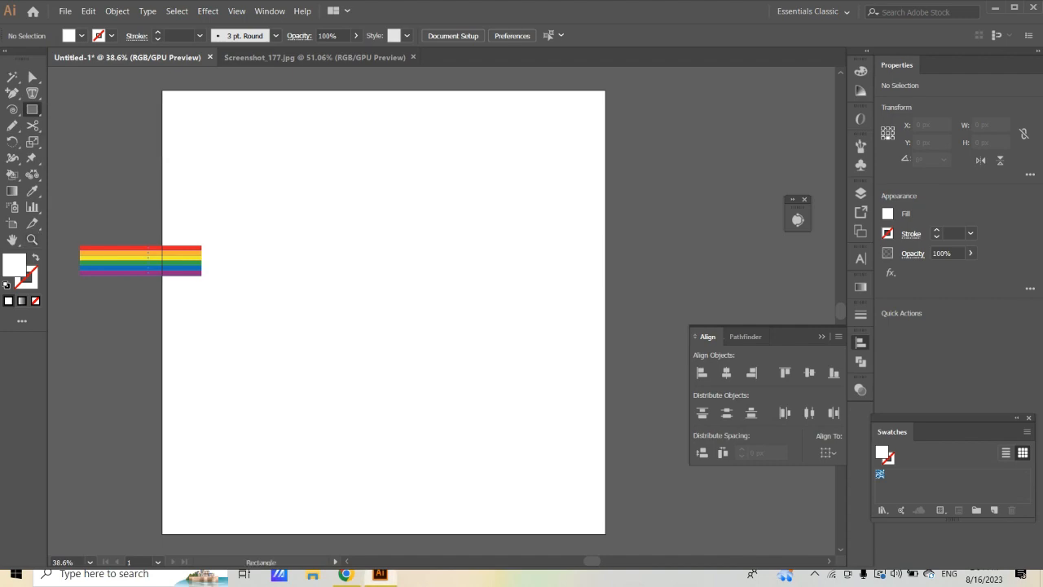
{"action": "left_click_drag", "start_coordinate": [299, 220], "coordinate": [476, 269]}
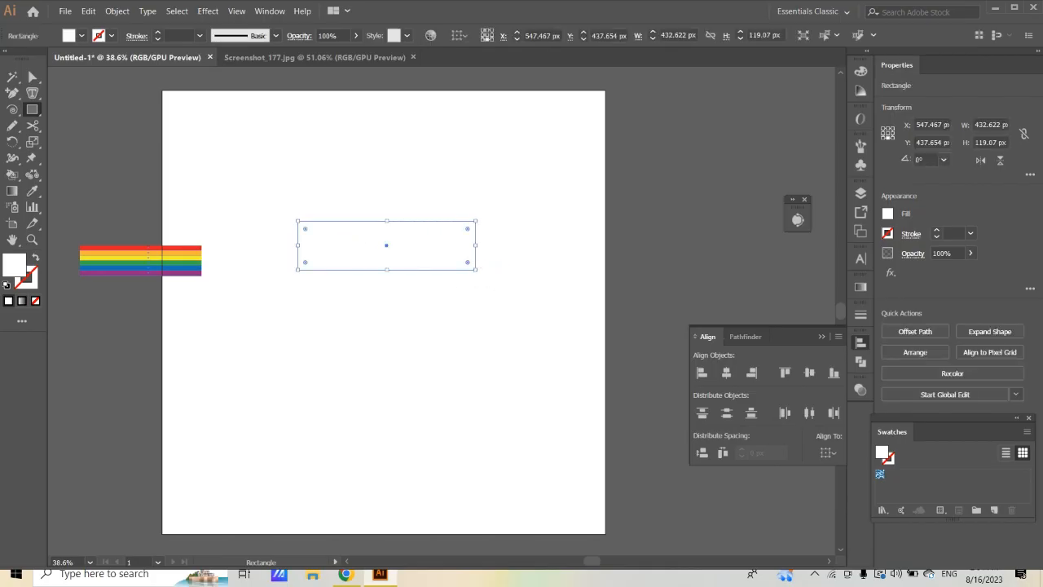
{"action": "left_click", "coordinate": [82, 36]}
{"action": "left_click_drag", "start_coordinate": [273, 266], "coordinate": [402, 337]}
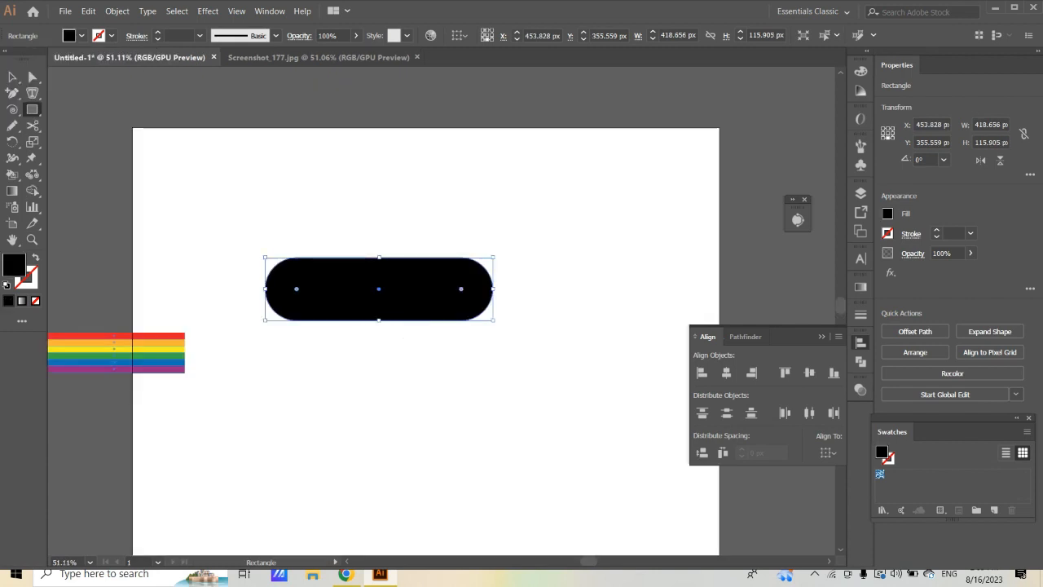
Rotate the rounded bar 45° clockwise and create a copy reflected across the vertical axis to form an X.
{"action": "key", "text": "v"}
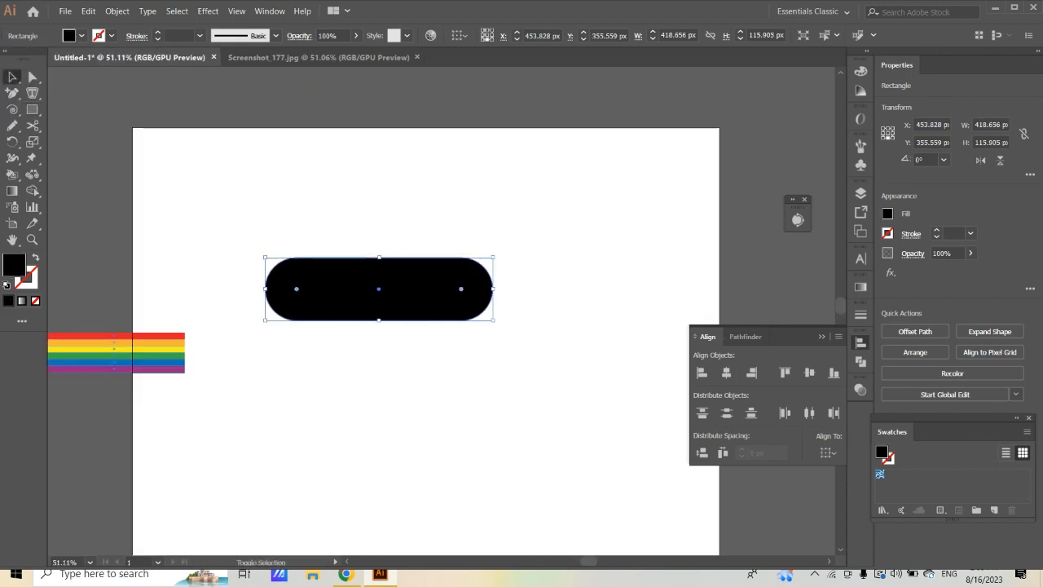
{"action": "left_click_drag", "start_coordinate": [498, 326], "coordinate": [488, 394]}
{"action": "right_click", "coordinate": [408, 281]}
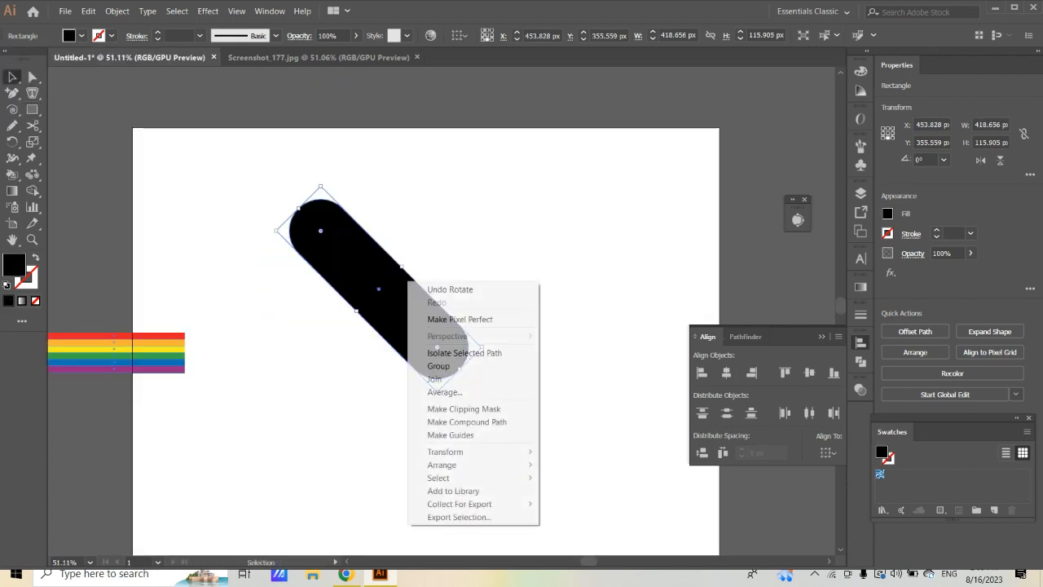
{"action": "mouse_move", "coordinate": [446, 451]}
{"action": "left_click", "coordinate": [563, 494]}
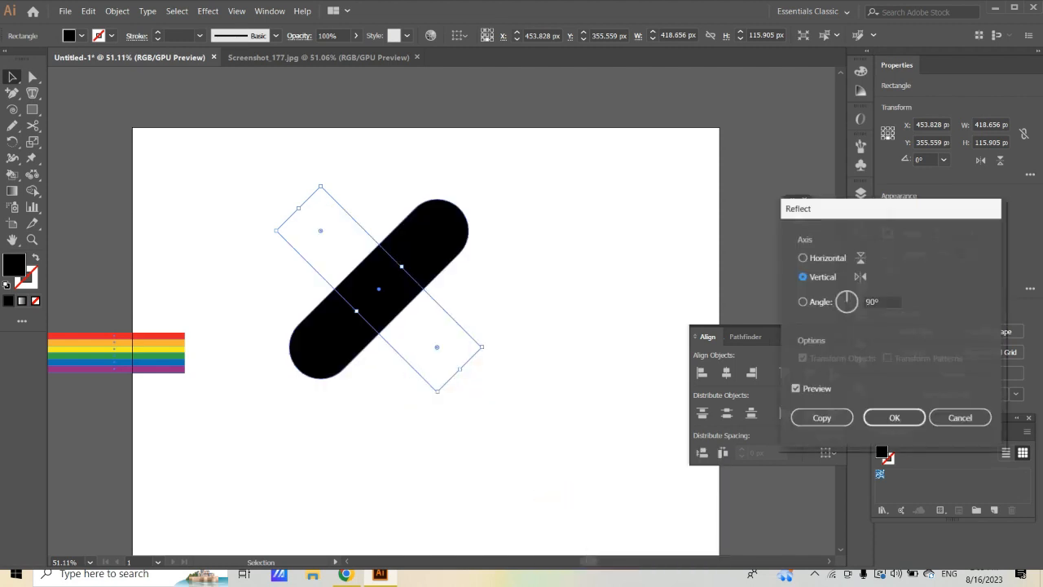
{"action": "left_click", "coordinate": [821, 417]}
{"action": "key", "text": "ctrl+shift+a"}
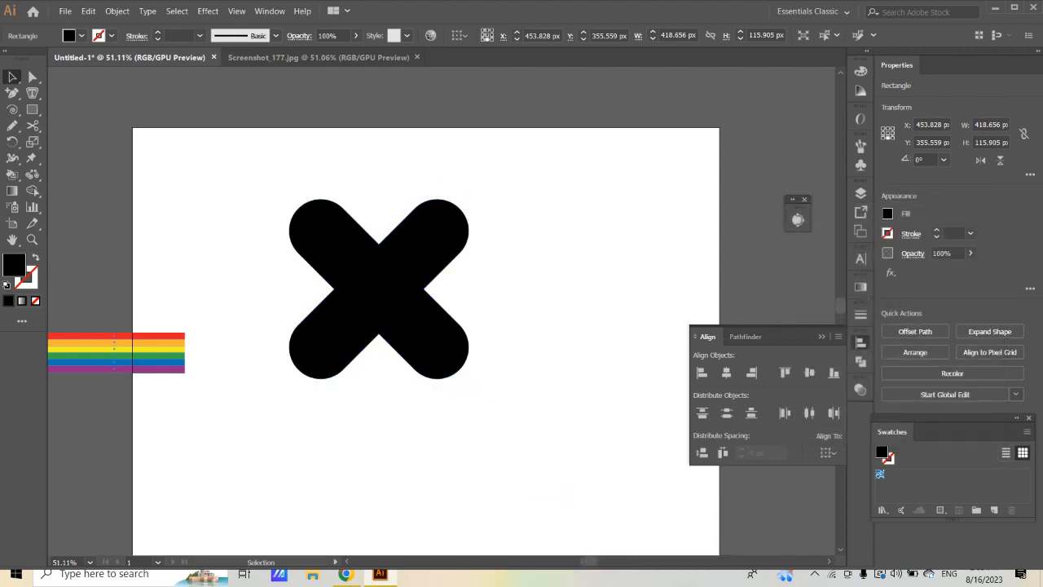
Shift the reflected bar left until the upper ends overlap, and use Shape Builder to remove the lower arms and merge the rest into a heart.
{"action": "left_click_drag", "start_coordinate": [456, 250], "coordinate": [379, 249]}
{"action": "left_click_drag", "start_coordinate": [401, 179], "coordinate": [319, 207]}
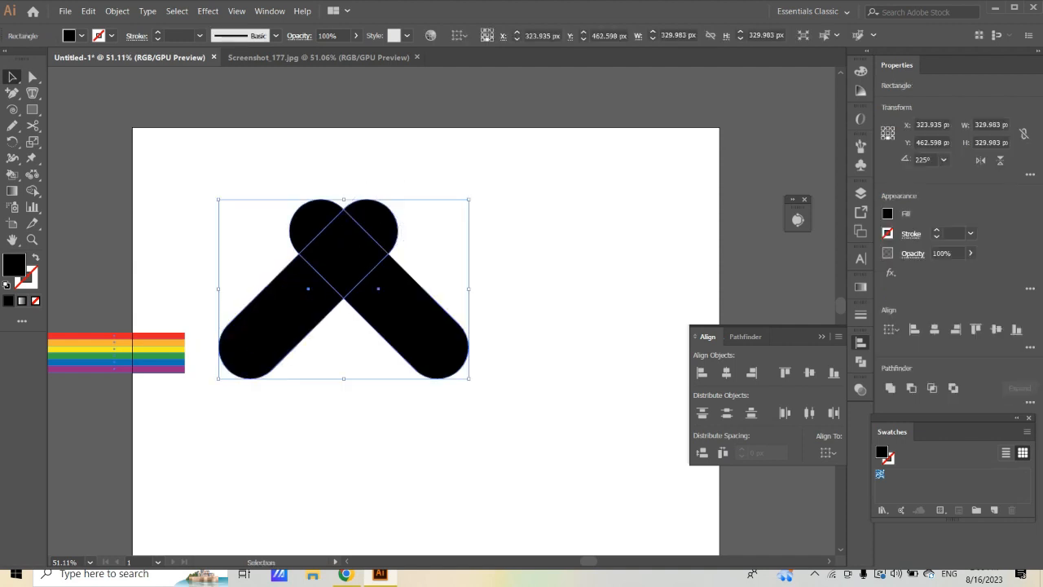
{"action": "left_click", "coordinate": [33, 190]}
{"action": "left_click", "coordinate": [261, 334], "text": "alt"}
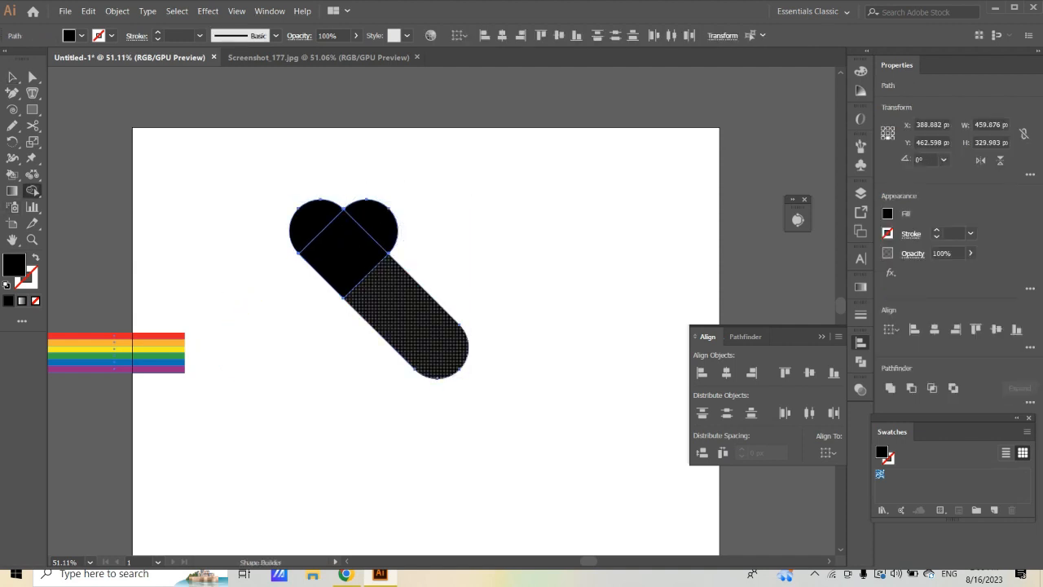
{"action": "left_click", "coordinate": [432, 342], "text": "alt"}
{"action": "mouse_move", "coordinate": [314, 232]}
{"action": "left_mouse_down"}
{"action": "mouse_move", "coordinate": [343, 257]}
{"action": "mouse_move", "coordinate": [371, 233]}
{"action": "left_mouse_up"}
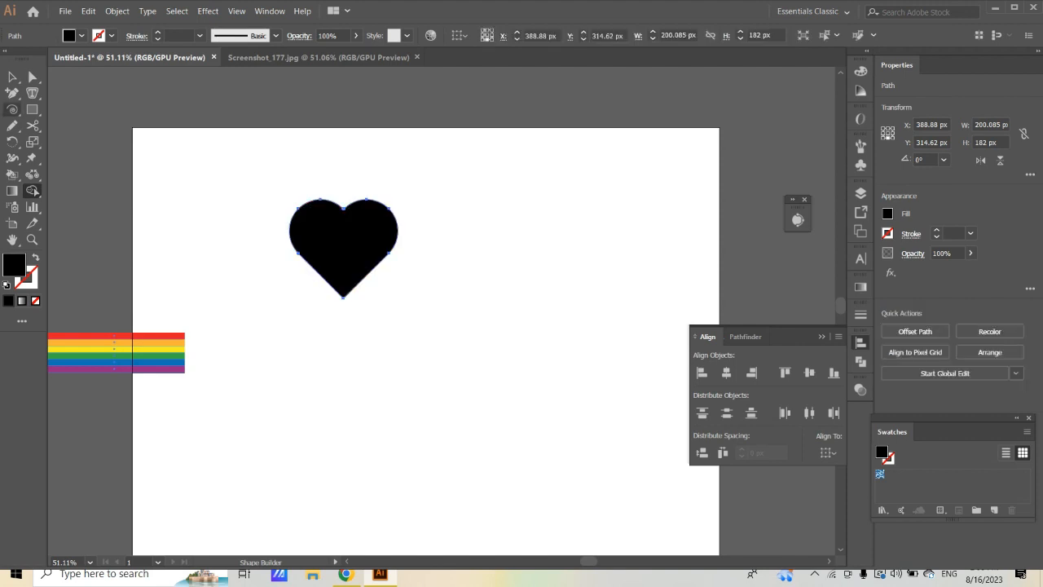
Enlarge the heart to about 352 by 320 px.
{"action": "left_click", "coordinate": [12, 77]}
{"action": "left_click_drag", "start_coordinate": [343, 298], "coordinate": [439, 368]}
{"action": "left_click", "coordinate": [530, 406]}
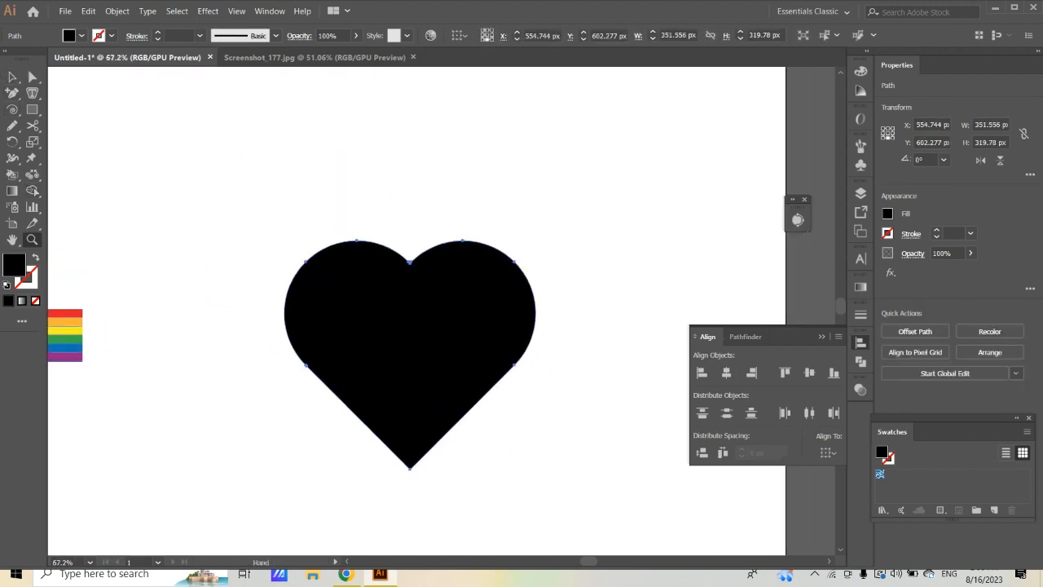
Draw a horizontal line about 408 px long across the heart's lower half and give it a 10 pt black stroke.
{"action": "left_click", "coordinate": [32, 110]}
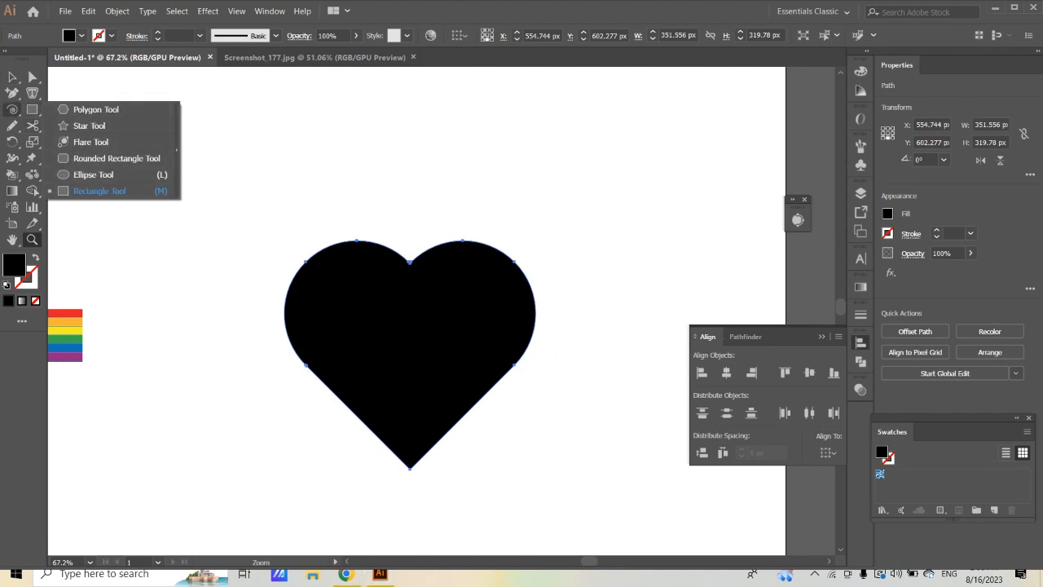
{"action": "left_click", "coordinate": [12, 109]}
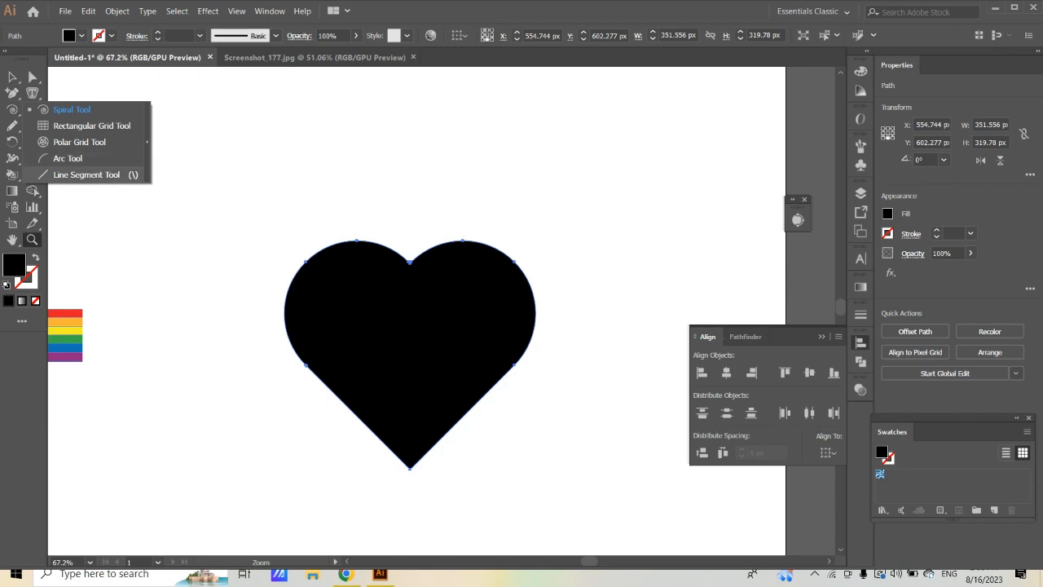
{"action": "left_click", "coordinate": [94, 175]}
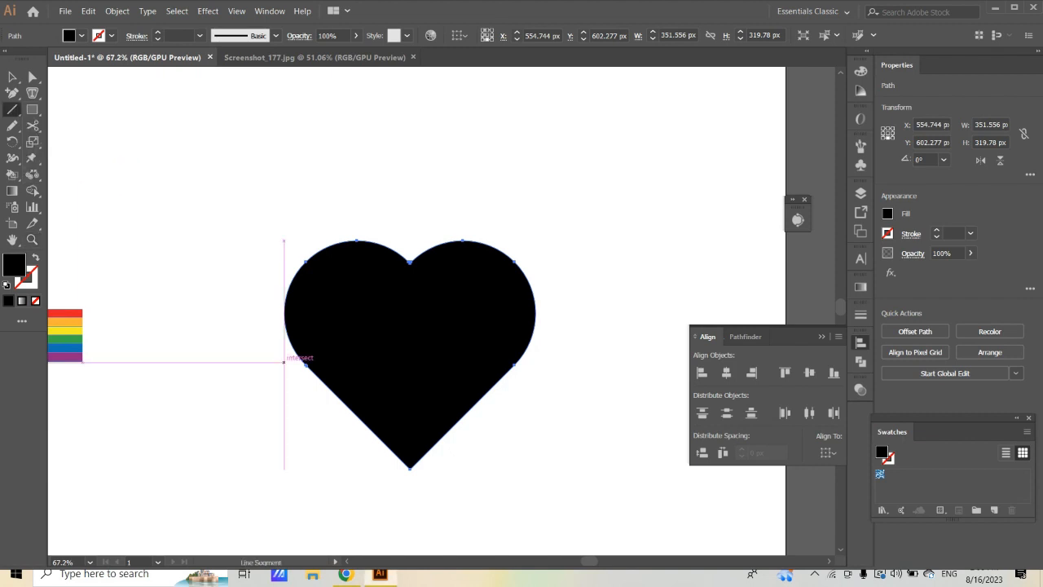
{"action": "left_click", "coordinate": [283, 362]}
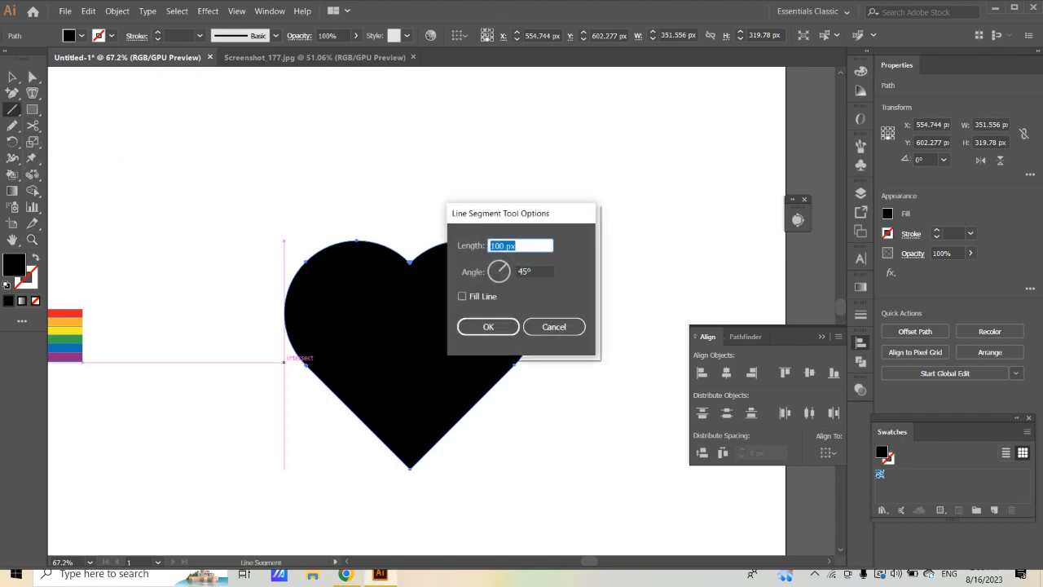
{"action": "left_click", "coordinate": [554, 326]}
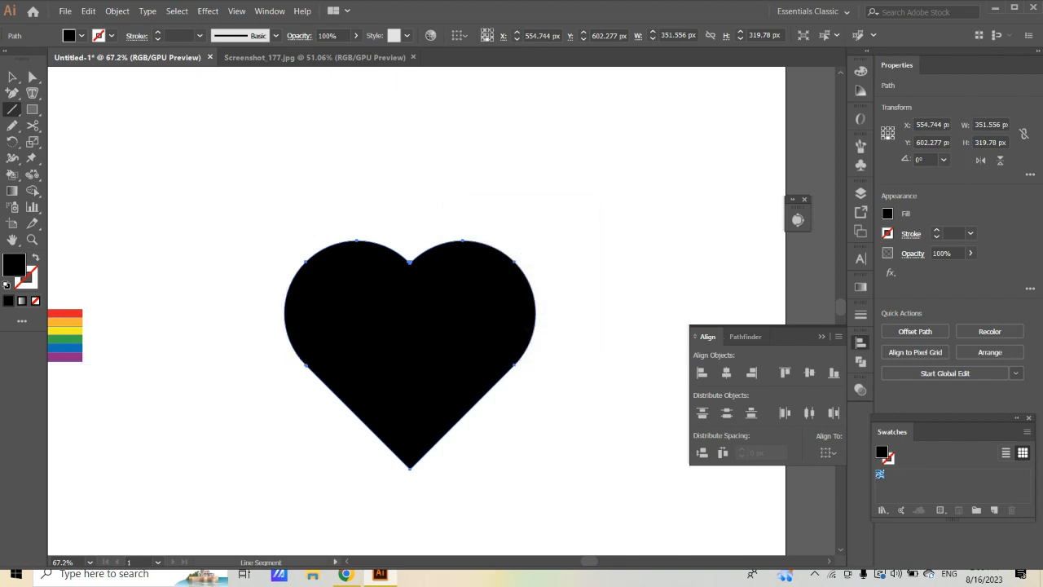
{"action": "left_click_drag", "start_coordinate": [283, 366], "coordinate": [577, 366]}
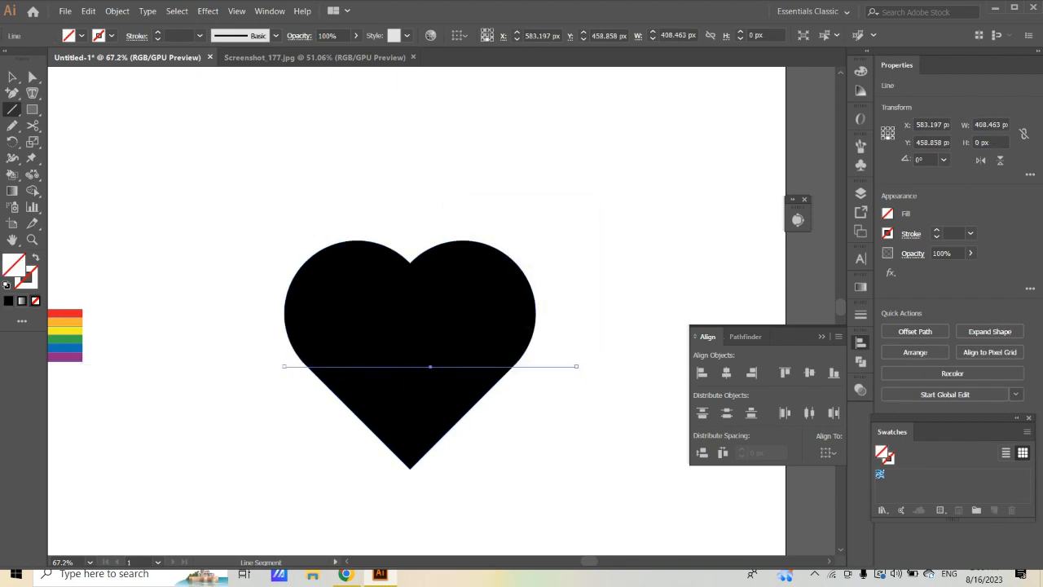
{"action": "left_click", "coordinate": [158, 32], "text": "shift"}
{"action": "left_click", "coordinate": [158, 32], "text": "shift"}
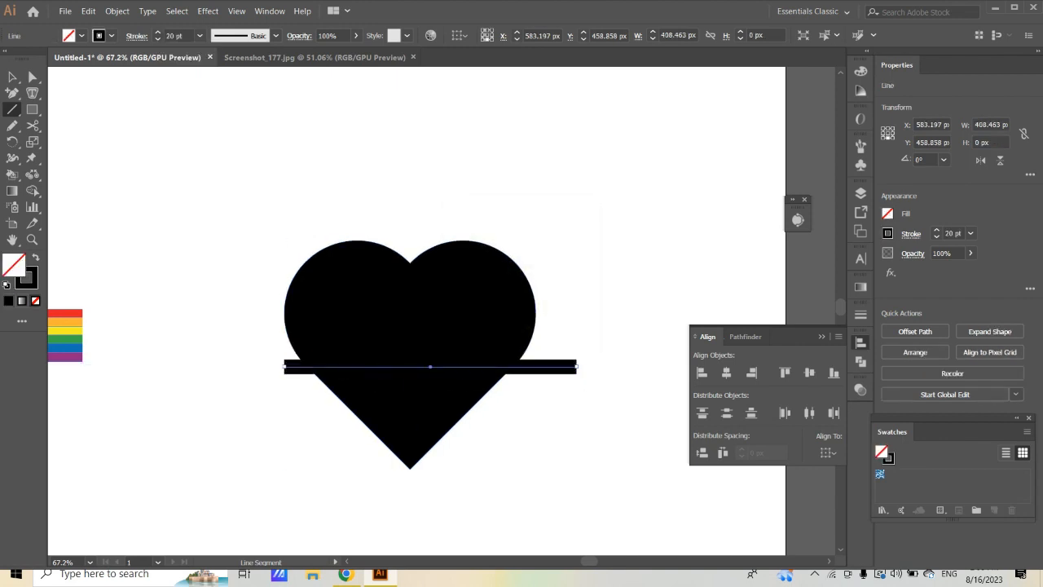
{"action": "left_click", "coordinate": [158, 38], "text": "shift"}
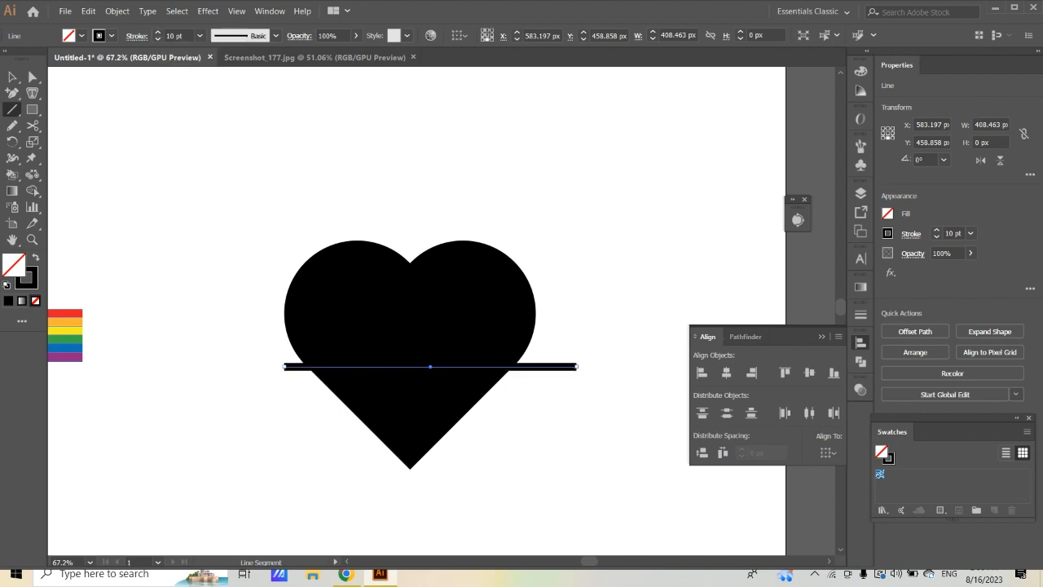
Nudge the horizontal line up 10 px and expand it into a filled shape.
{"action": "left_click", "coordinate": [11, 77]}
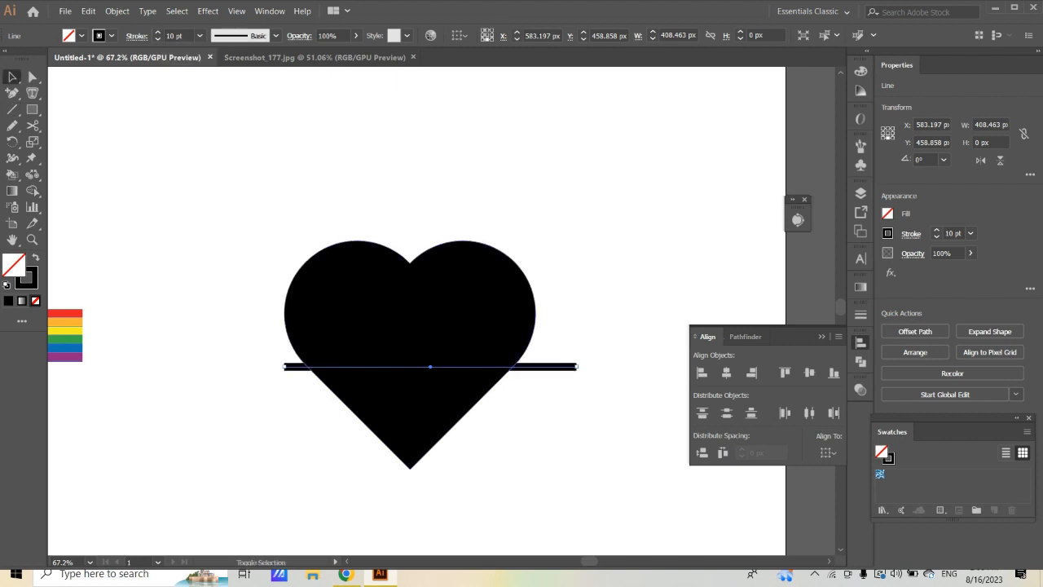
{"action": "key", "text": "shift+Up"}
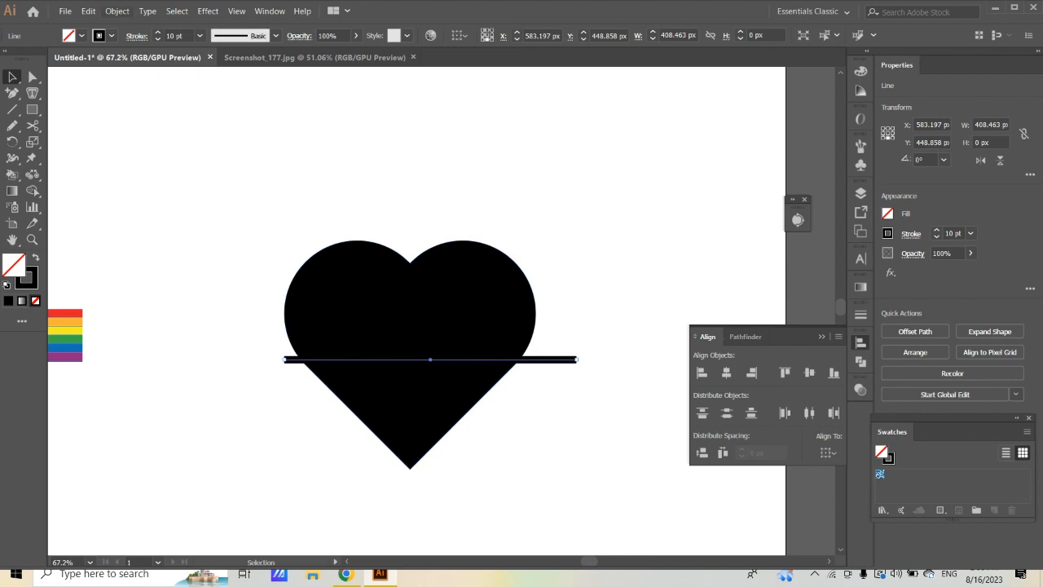
{"action": "left_click", "coordinate": [117, 11]}
{"action": "left_click", "coordinate": [123, 138]}
{"action": "key", "text": "Return"}
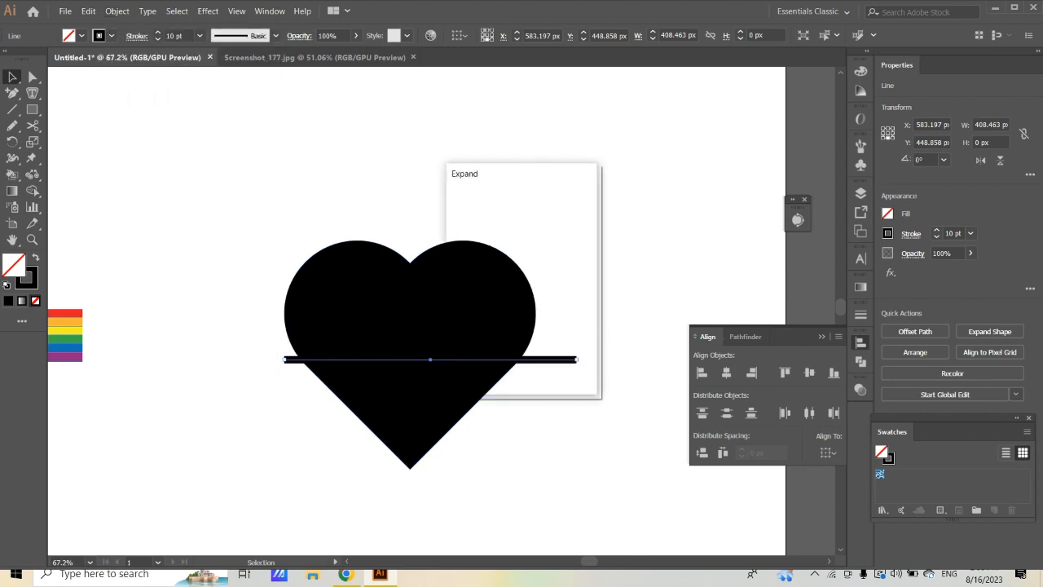
Use Shape Builder to remove the whole bar, cutting a horizontal gap through the heart.
{"action": "key", "text": "ctrl+a"}
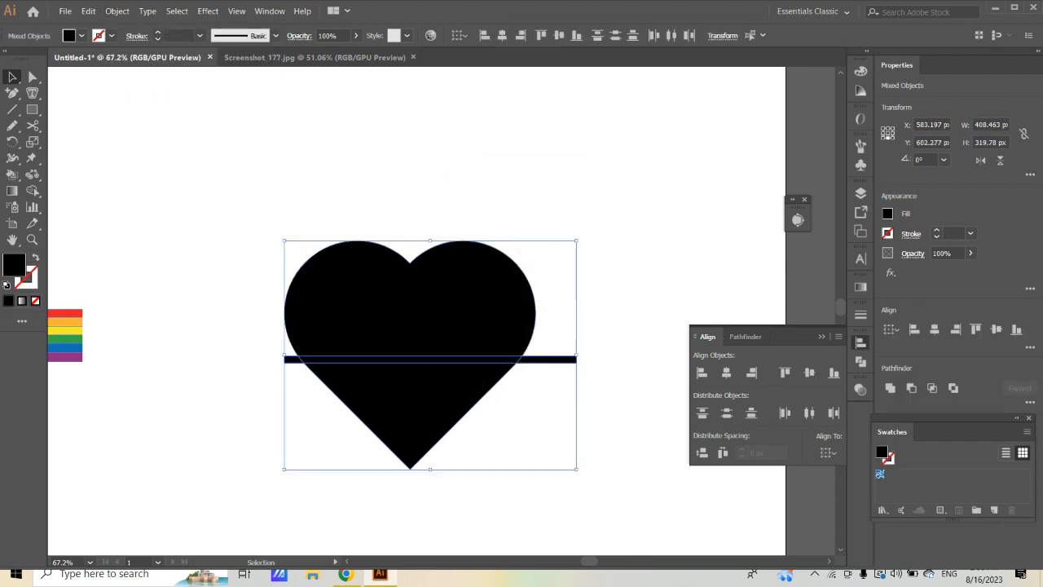
{"action": "key", "text": "shift+m"}
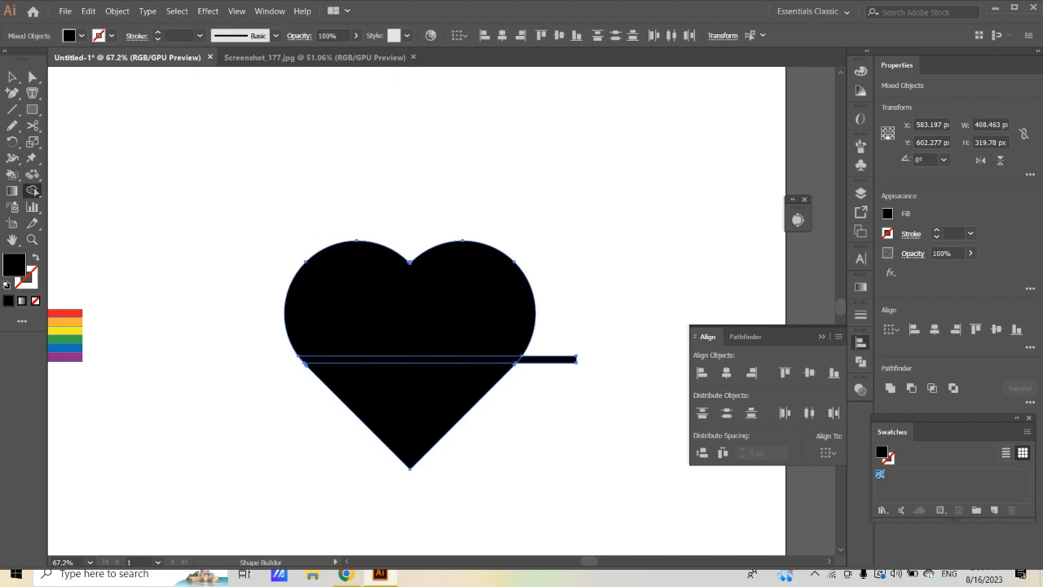
{"action": "left_click", "coordinate": [456, 359], "text": "alt"}
{"action": "left_click", "coordinate": [549, 360], "text": "alt"}
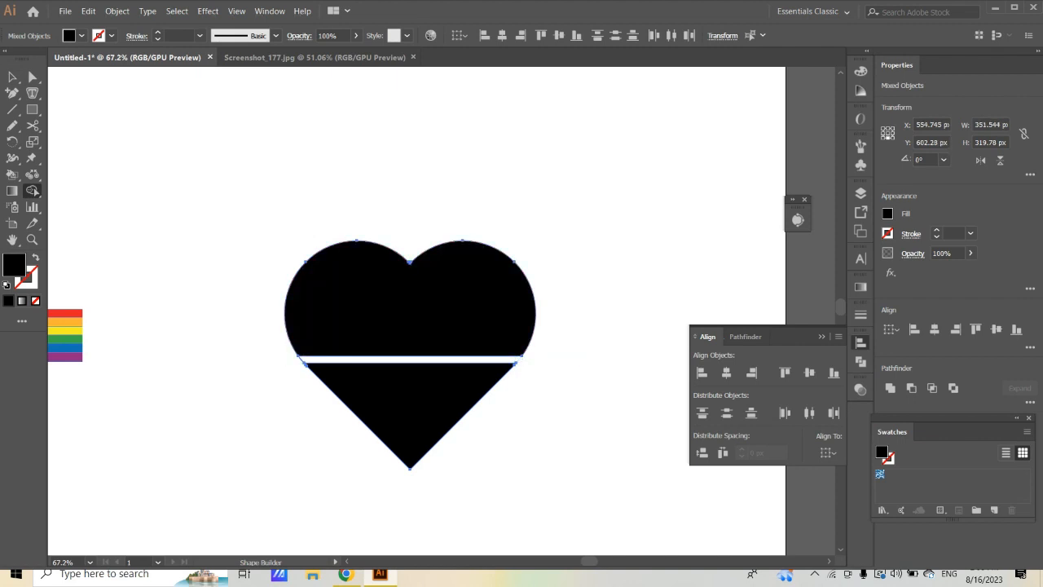
{"action": "left_click", "coordinate": [12, 77]}
{"action": "left_click", "coordinate": [138, 126]}
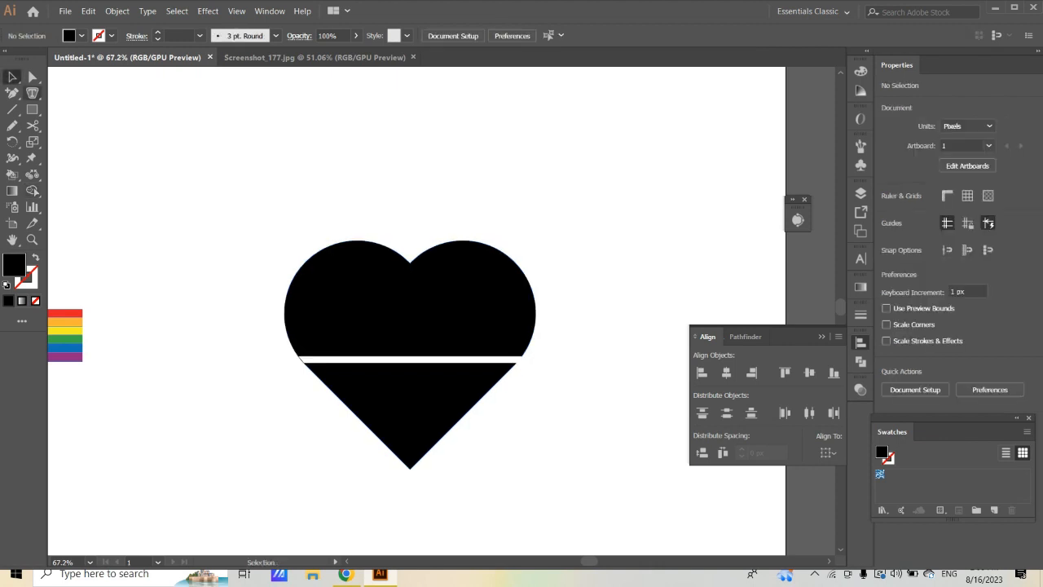
Add the point text "Good VIBES" on two lines above the heart.
{"action": "right_click", "coordinate": [33, 94]}
{"action": "left_click", "coordinate": [92, 191]}
{"action": "scroll", "coordinate": [288, 207], "scroll_direction": "up", "scroll_amount": 1}
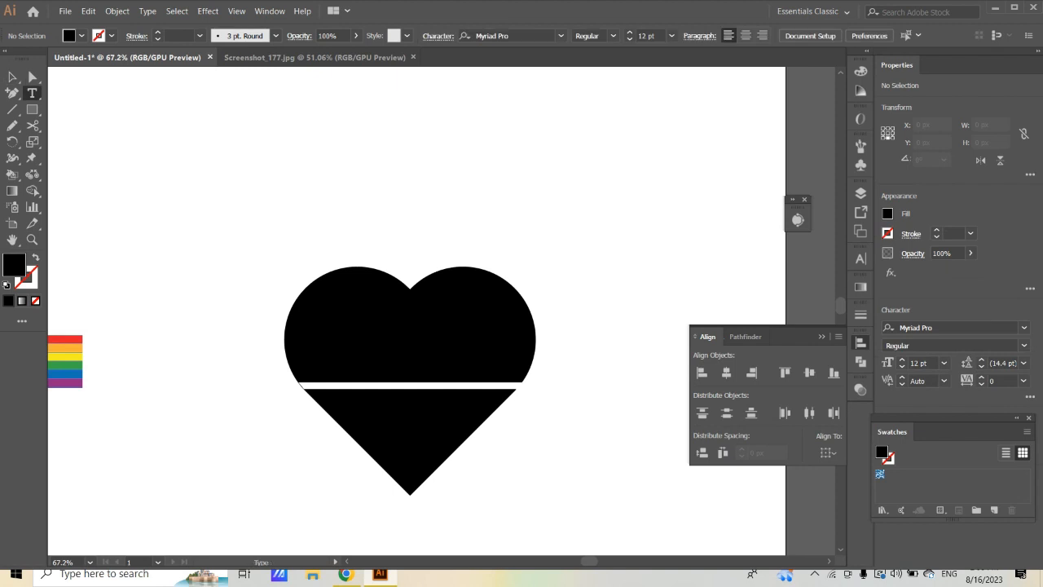
{"action": "left_click", "coordinate": [287, 208]}
{"action": "key", "text": "BackSpace"}
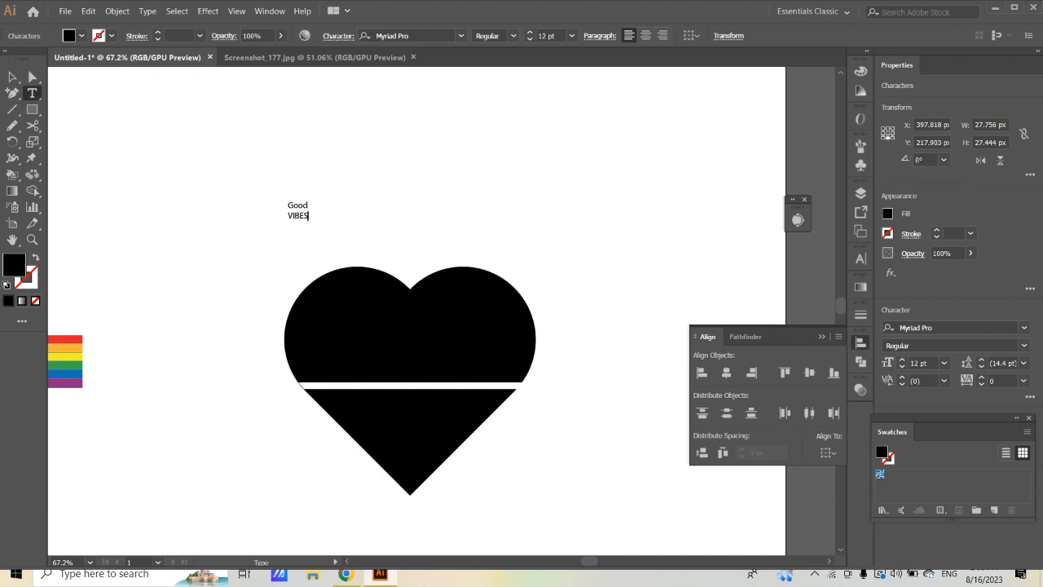
{"action": "key", "text": "Escape"}
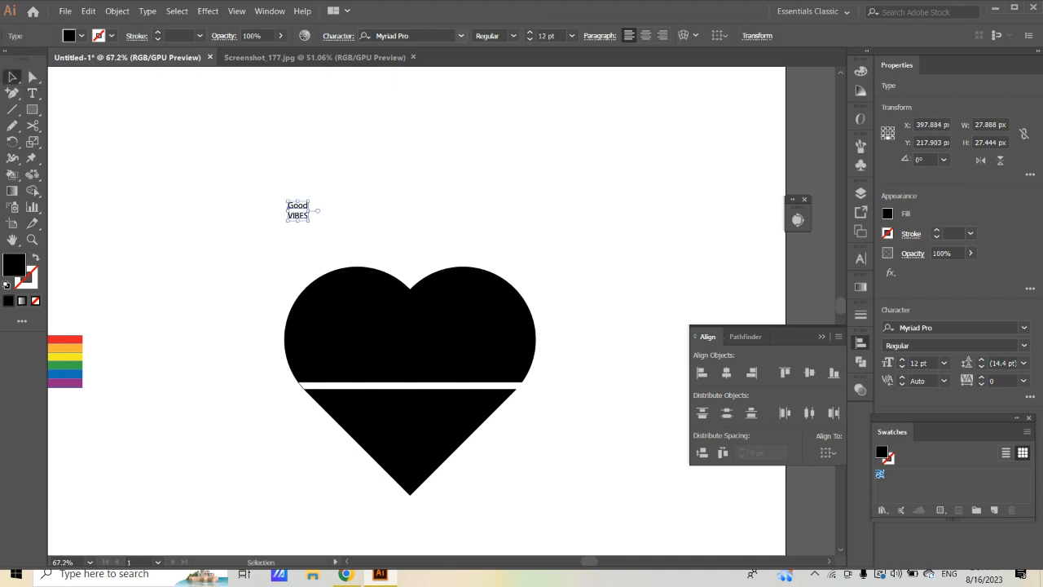
Format the text above the heart in Coaster Black, all caps, scaled up to about 101 pt.
{"action": "left_click", "coordinate": [399, 35]}
{"action": "type", "text": "cop"}
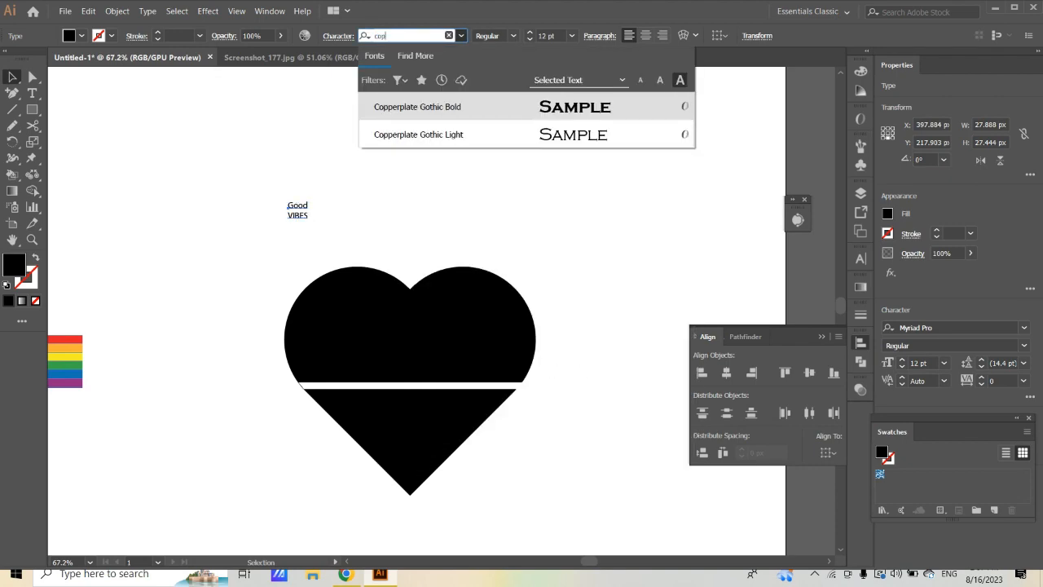
{"action": "key", "text": "BackSpace"}
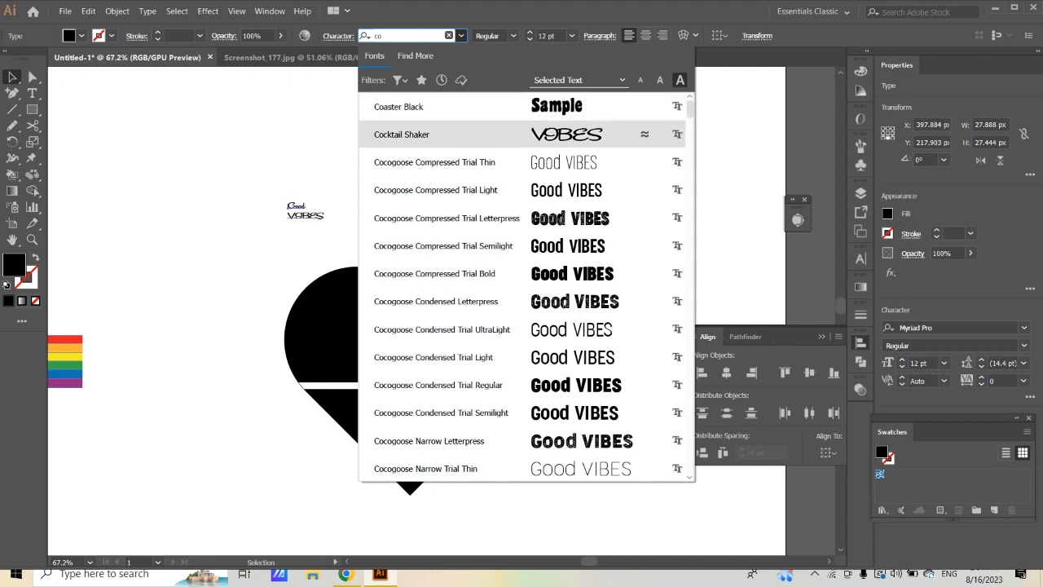
{"action": "key", "text": "Return"}
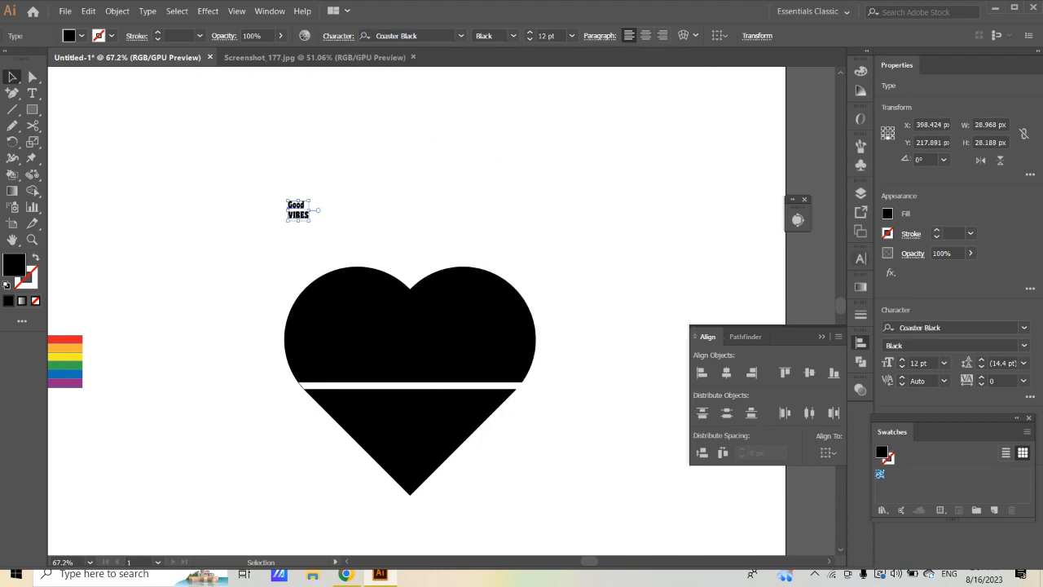
{"action": "key", "text": "ctrl+t"}
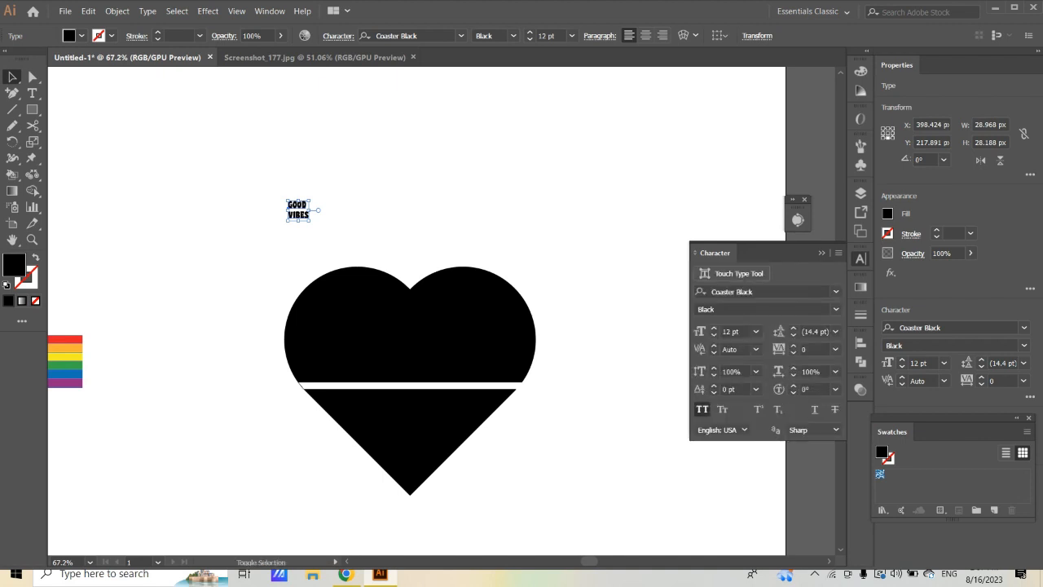
{"action": "left_click_drag", "start_coordinate": [310, 210], "coordinate": [462, 210]}
Convert the GOOD VIBES text to outlines, and ungroup the letters after placing them beyond the heart's upper left.
{"action": "right_click", "coordinate": [389, 196]}
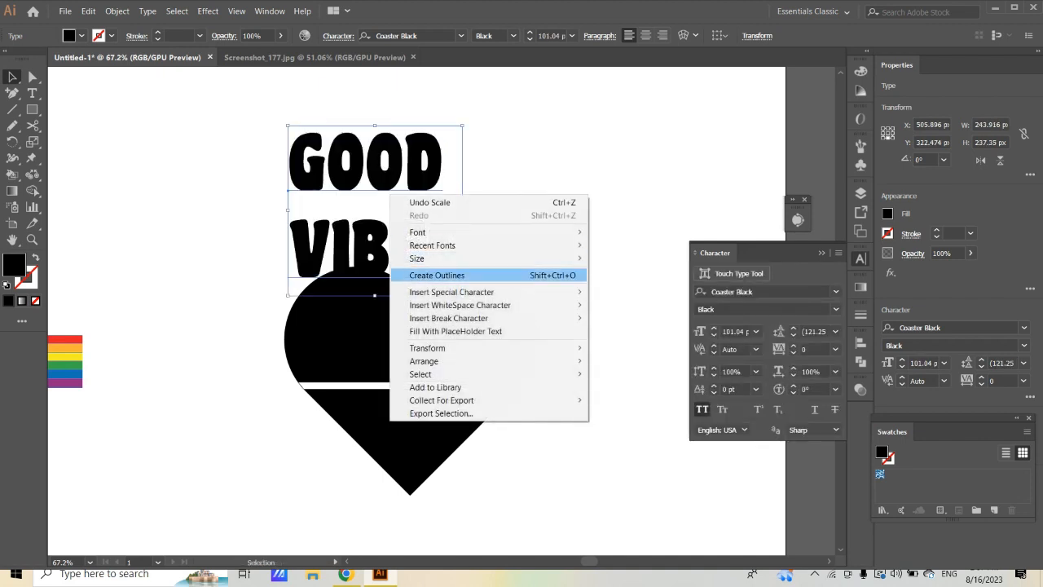
{"action": "left_click", "coordinate": [437, 275]}
{"action": "left_click_drag", "start_coordinate": [391, 242], "coordinate": [189, 217]}
{"action": "right_click", "coordinate": [189, 217]}
{"action": "left_click", "coordinate": [237, 318]}
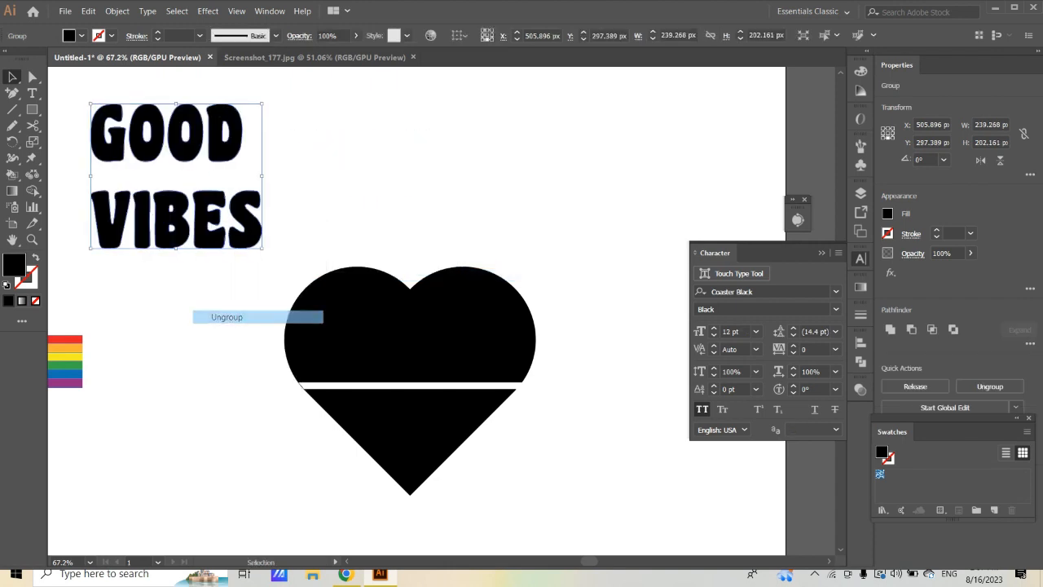
Group the VIBES letters together and the GOOD letters together as two separate groups.
{"action": "left_click", "coordinate": [244, 291]}
{"action": "left_click", "coordinate": [193, 222]}
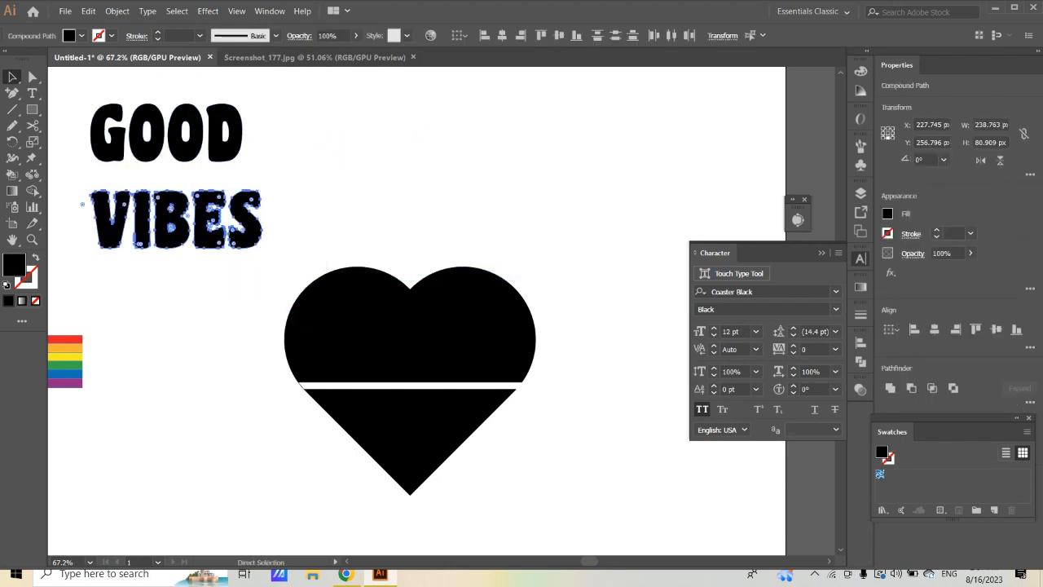
{"action": "key", "text": "ctrl+g"}
{"action": "left_click", "coordinate": [228, 135]}
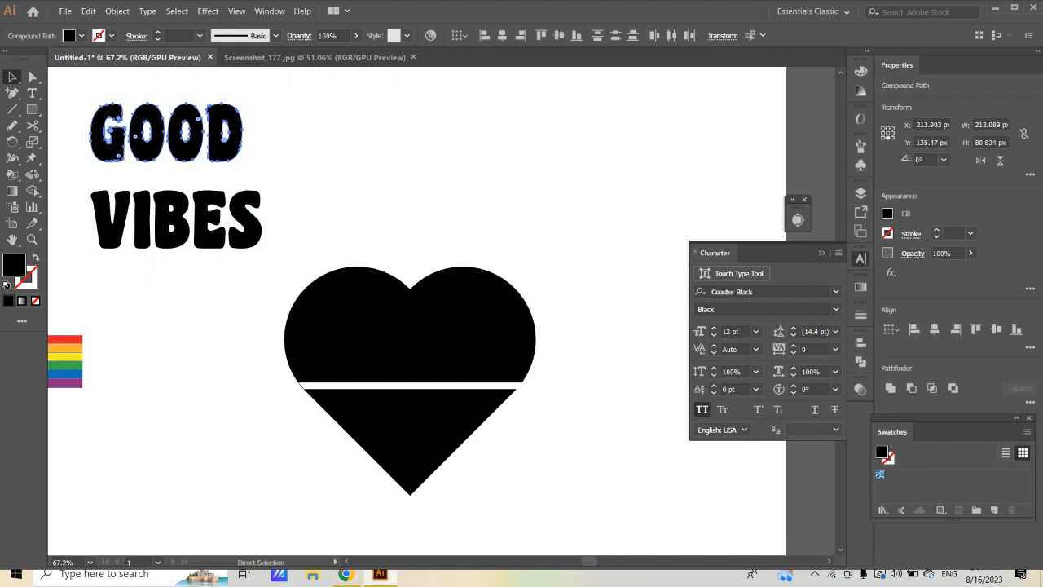
{"action": "key", "text": "ctrl+g"}
Move the GOOD group just above the heart and the VIBES group beside the heart's upper-left side.
{"action": "left_click_drag", "start_coordinate": [235, 137], "coordinate": [472, 217]}
{"action": "left_click_drag", "start_coordinate": [262, 230], "coordinate": [274, 326]}
{"action": "left_click", "coordinate": [395, 227]}
Bring both heart halves to the front, and delete the small leftover fragment at the left end of the gap.
{"action": "left_click", "coordinate": [411, 335]}
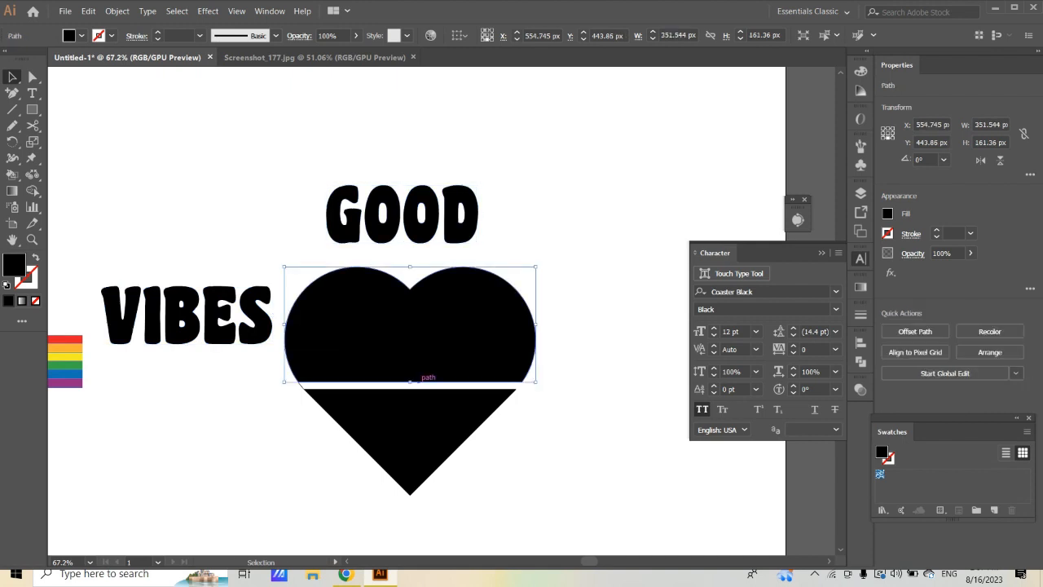
{"action": "left_click", "coordinate": [420, 399], "text": "shift"}
{"action": "right_click", "coordinate": [422, 397]}
{"action": "mouse_move", "coordinate": [489, 337]}
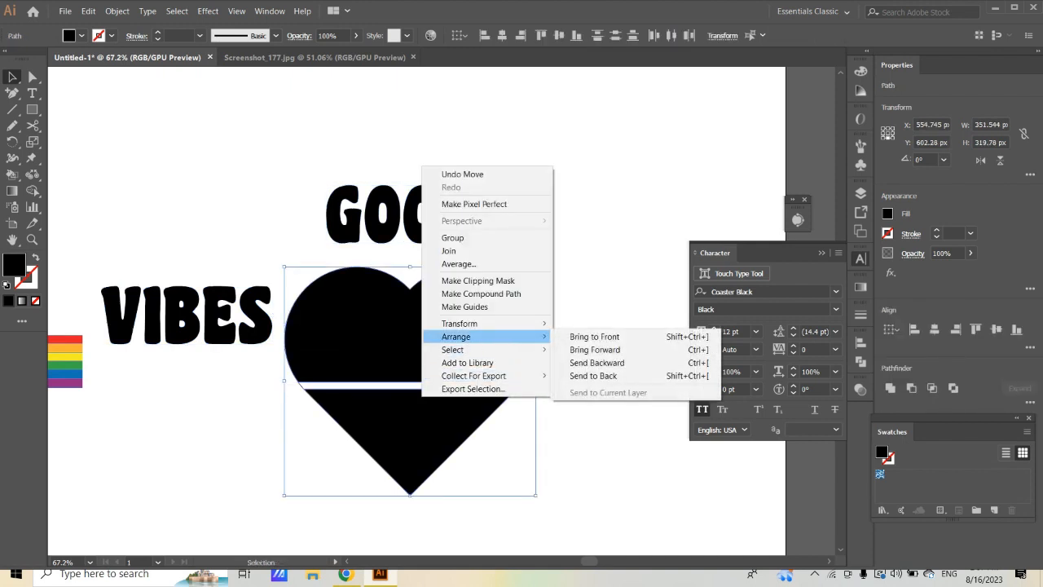
{"action": "left_click", "coordinate": [595, 337]}
{"action": "left_click", "coordinate": [594, 351]}
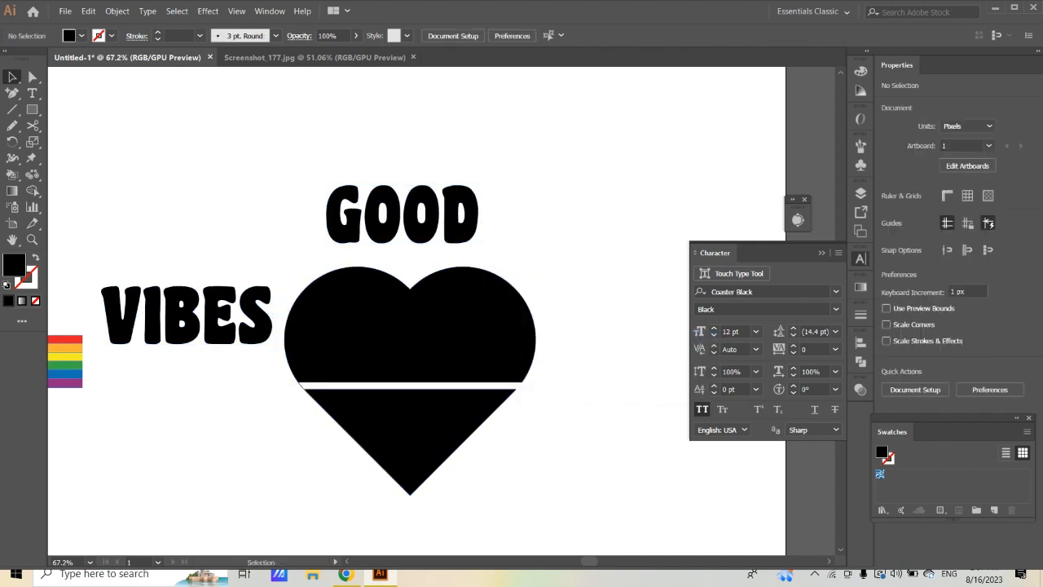
{"action": "left_click_drag", "start_coordinate": [301, 383], "coordinate": [268, 409]}
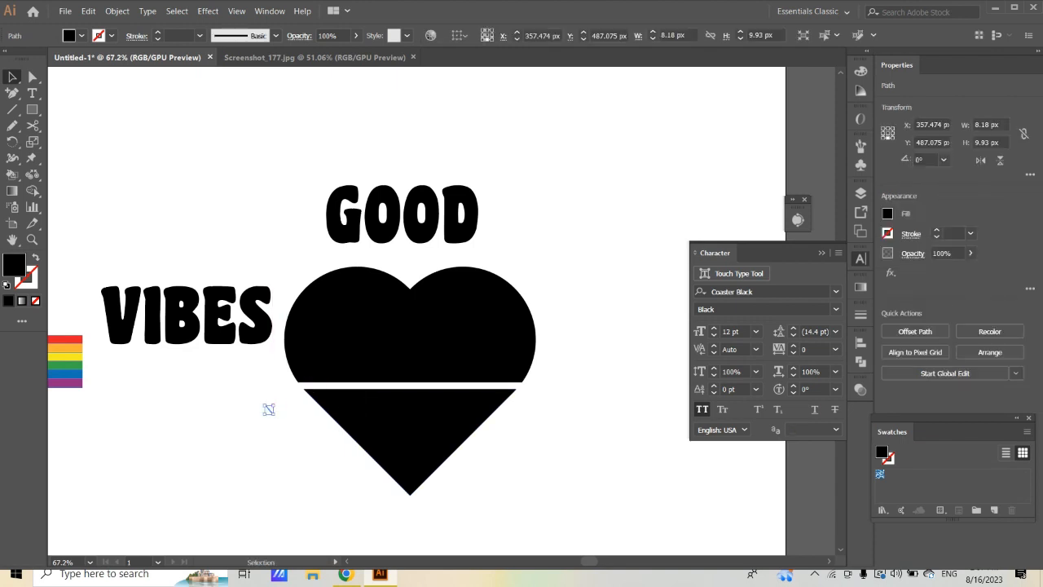
{"action": "key", "text": "Delete"}
Warp the GOOD group into the upper heart half using Envelope Distort with the top object.
{"action": "left_click", "coordinate": [465, 237]}
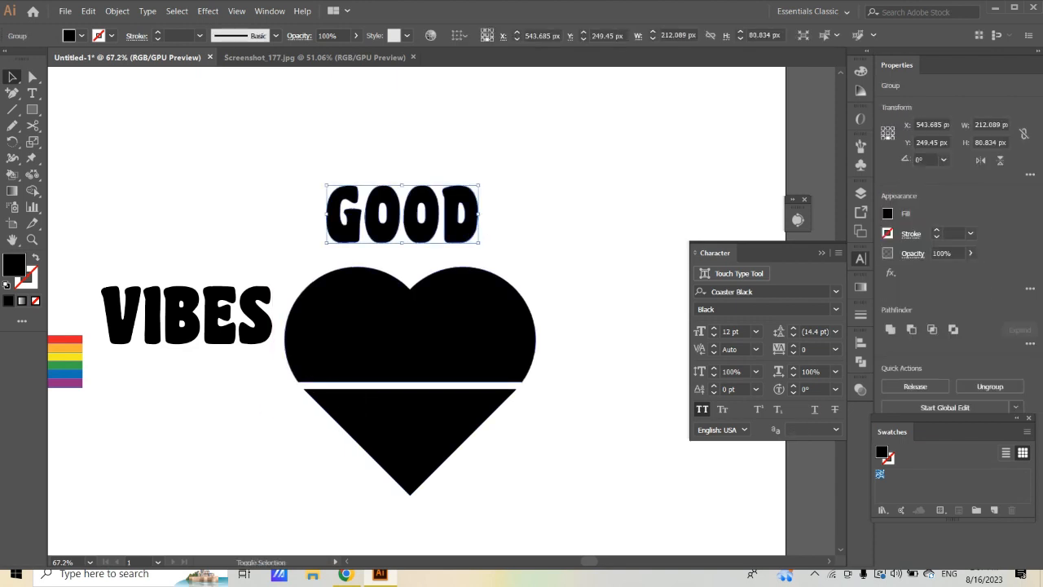
{"action": "left_click", "coordinate": [424, 326], "text": "shift"}
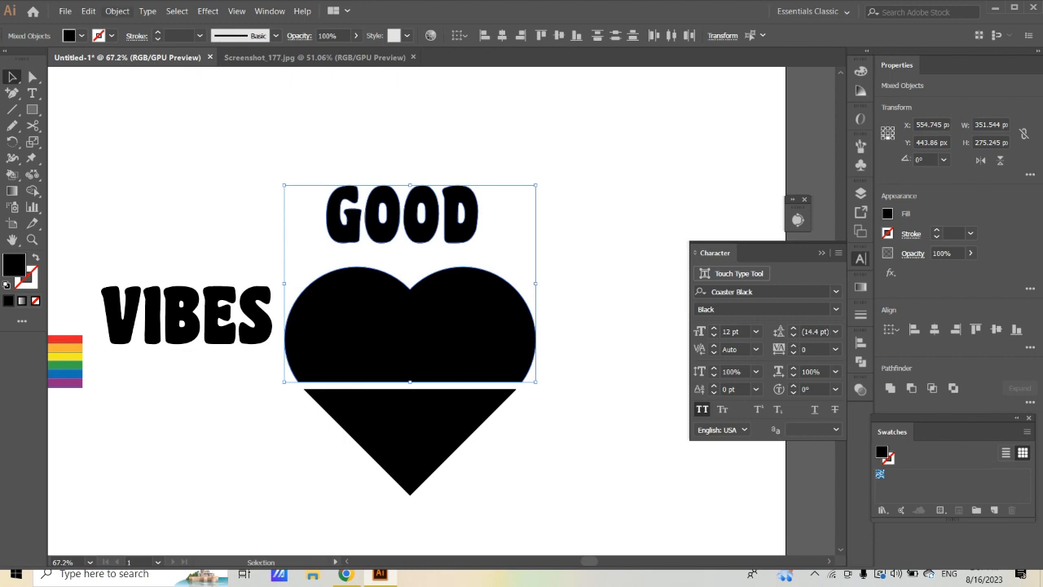
{"action": "left_click", "coordinate": [117, 11]}
{"action": "mouse_move", "coordinate": [152, 332]}
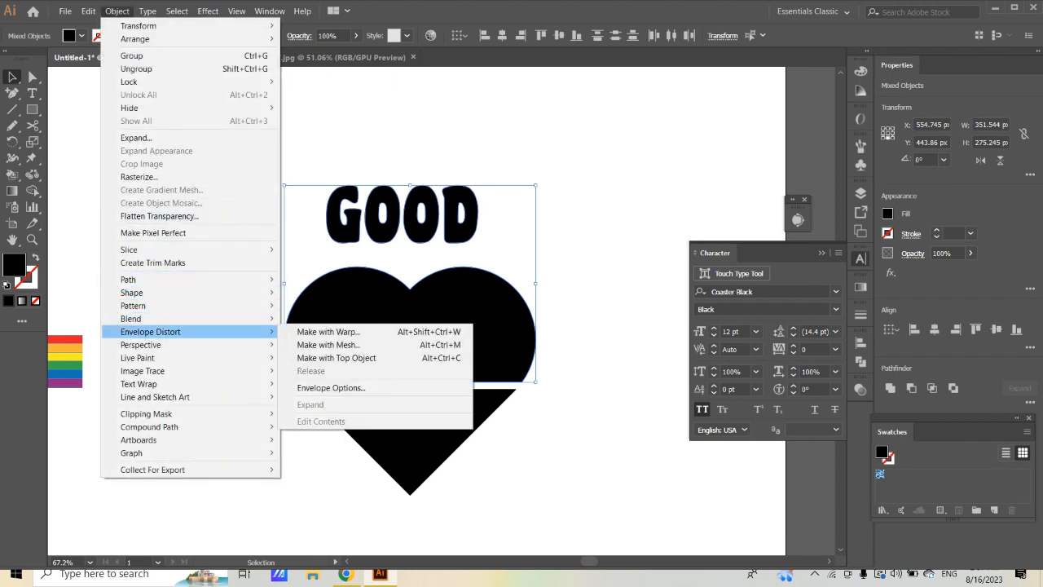
{"action": "left_click", "coordinate": [337, 358]}
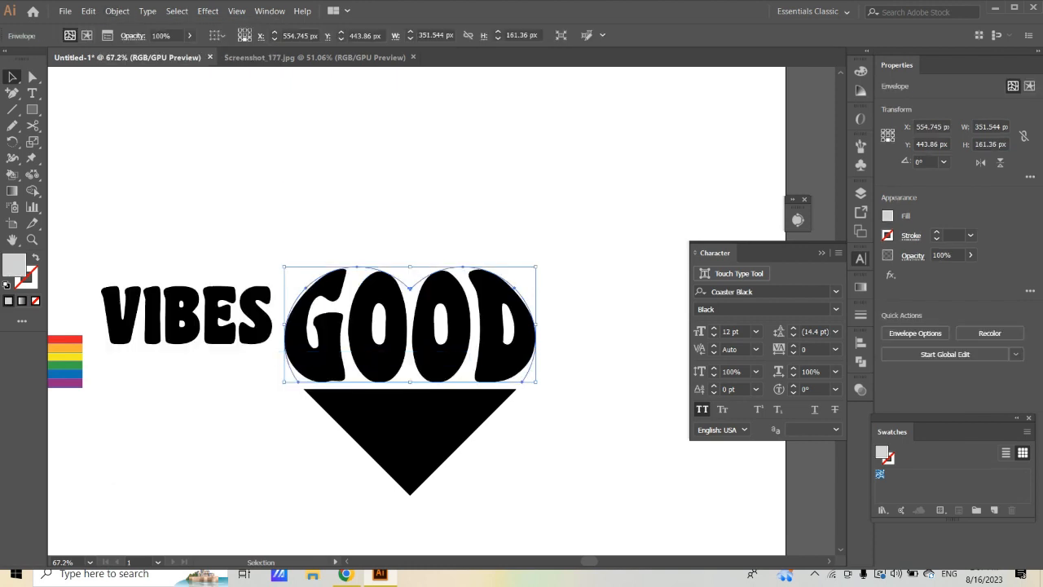
{"action": "left_click", "coordinate": [237, 233]}
Warp the VIBES group into the lower heart triangle using Envelope Distort with the top object.
{"action": "left_click", "coordinate": [212, 317]}
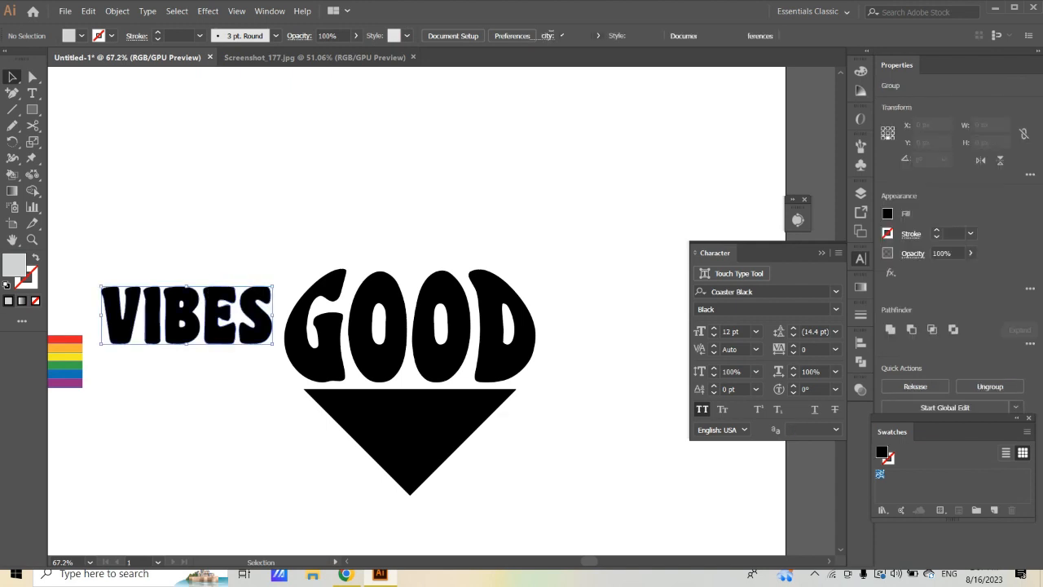
{"action": "left_click", "coordinate": [407, 428], "text": "shift"}
{"action": "left_click", "coordinate": [177, 11]}
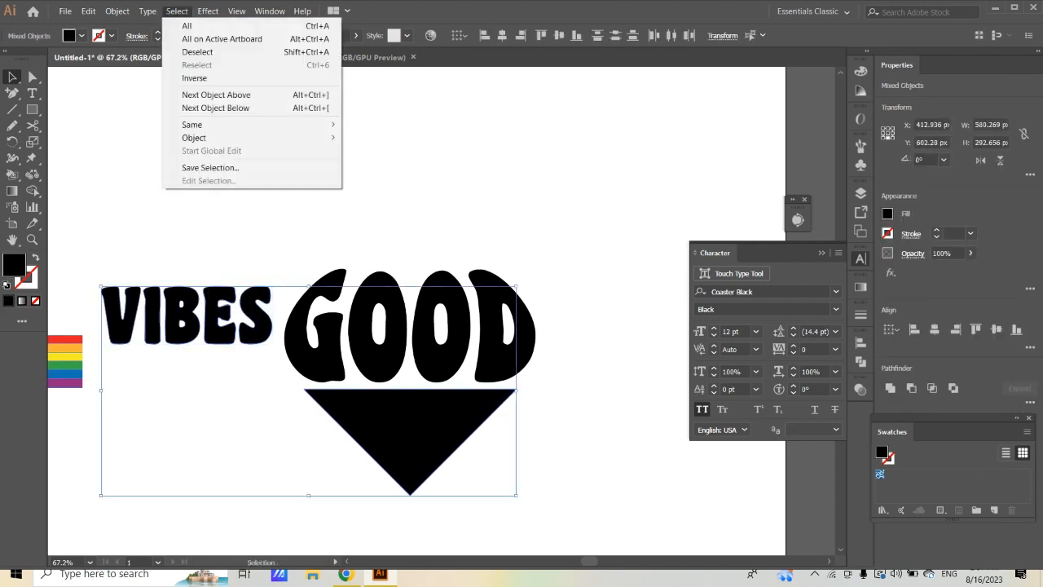
{"action": "mouse_move", "coordinate": [117, 10]}
{"action": "mouse_move", "coordinate": [204, 332]}
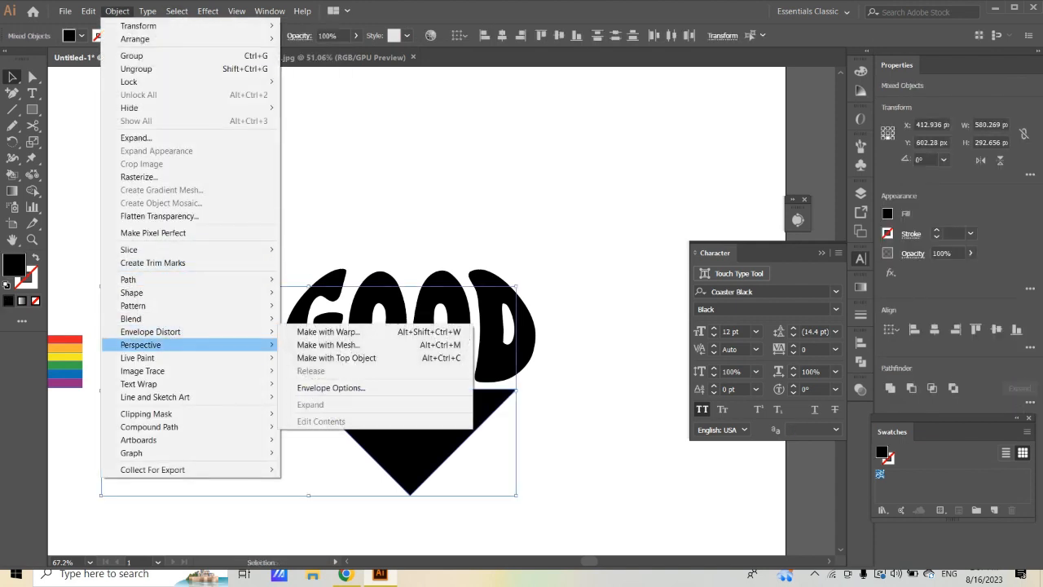
{"action": "left_click", "coordinate": [336, 358]}
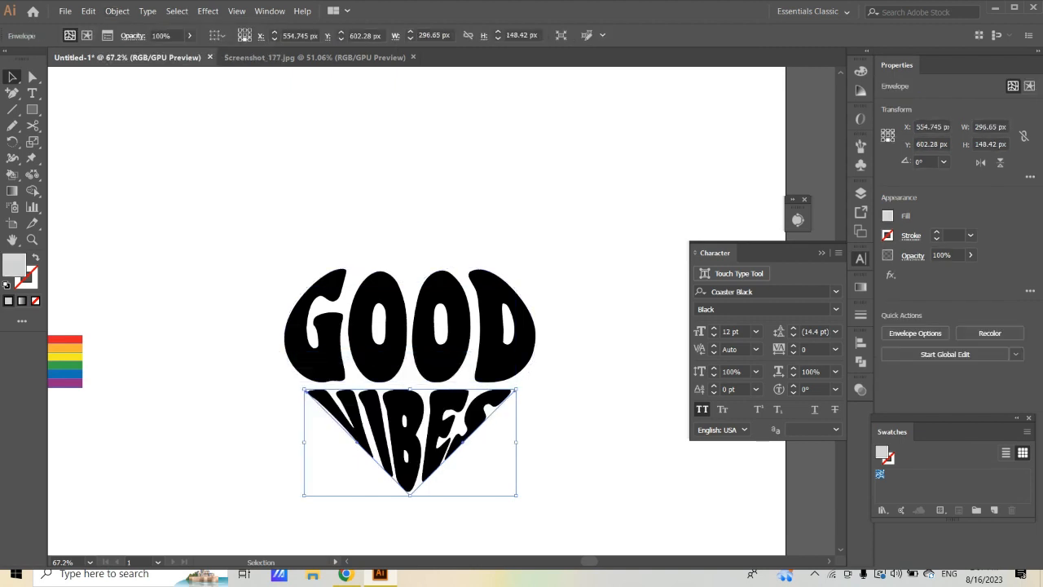
{"action": "left_click", "coordinate": [571, 456]}
Try to stretch the GOOD lettering downward by editing the envelope's contents, and undo the change.
{"action": "key", "text": "z"}
{"action": "left_click_drag", "start_coordinate": [399, 456], "coordinate": [440, 489]}
{"action": "left_click_drag", "start_coordinate": [533, 415], "coordinate": [388, 377]}
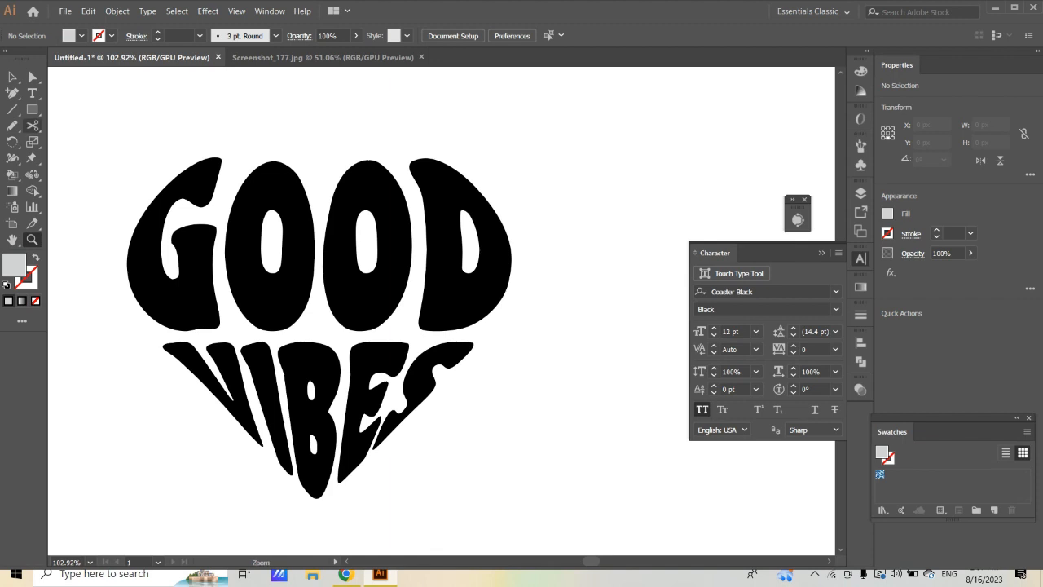
{"action": "left_click", "coordinate": [12, 76]}
{"action": "left_click", "coordinate": [245, 265]}
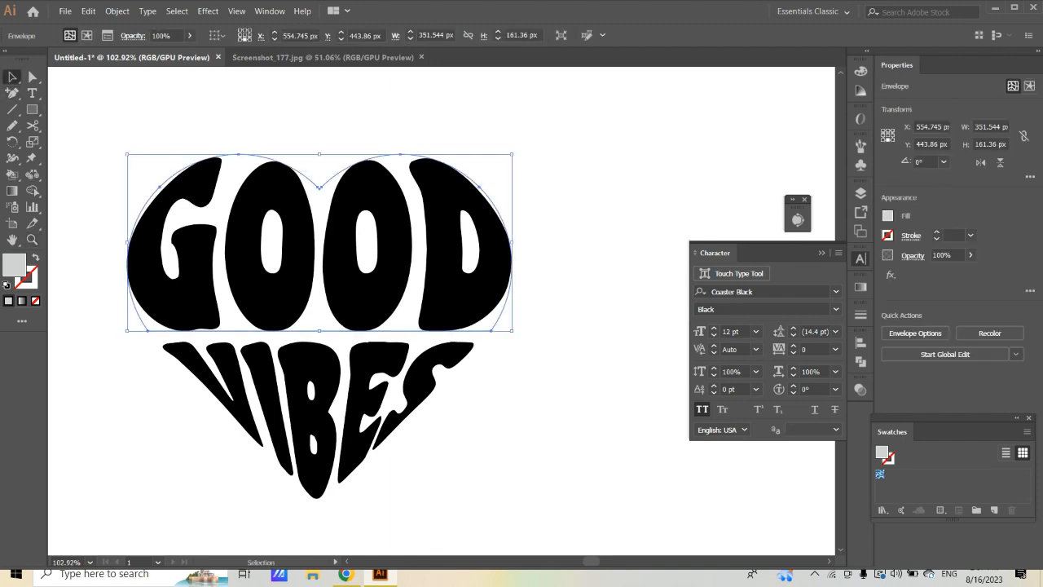
{"action": "left_click", "coordinate": [86, 35]}
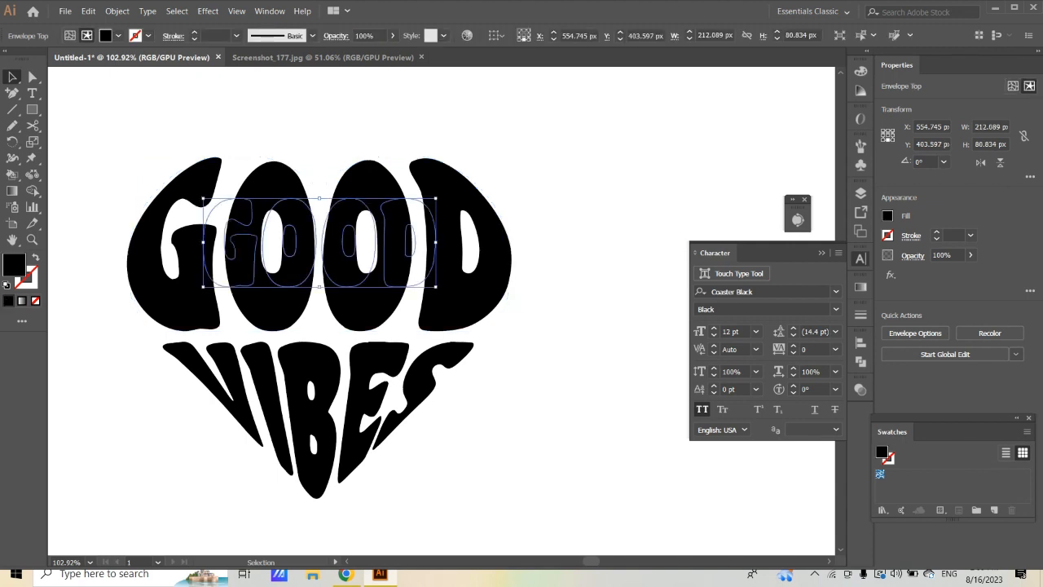
{"action": "left_click_drag", "start_coordinate": [319, 287], "coordinate": [320, 303]}
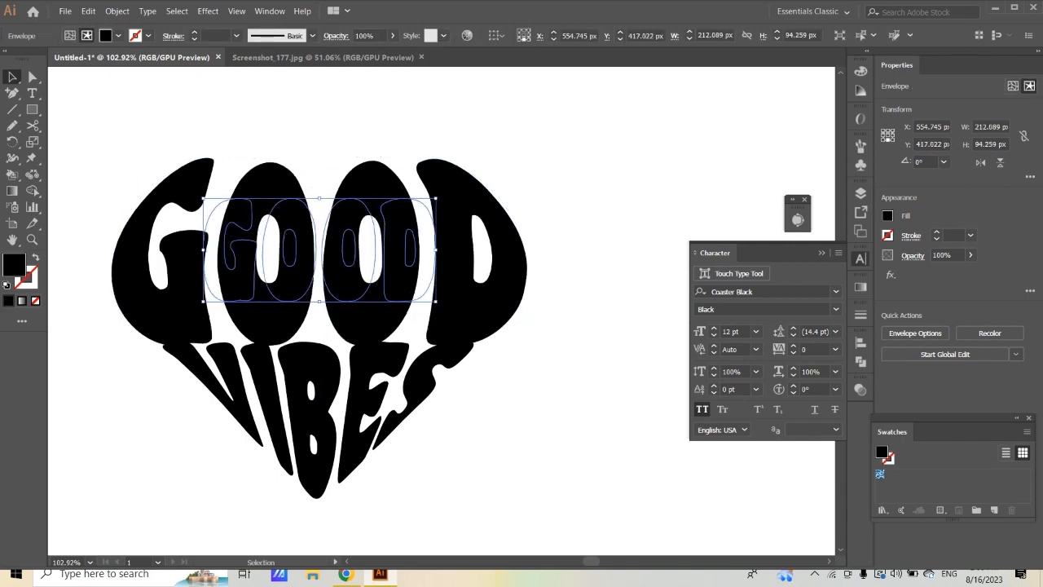
{"action": "key", "text": "ctrl+z"}
{"action": "key", "text": "ctrl+z"}
{"action": "key", "text": "ctrl+z"}
{"action": "key", "text": "ctrl+z"}
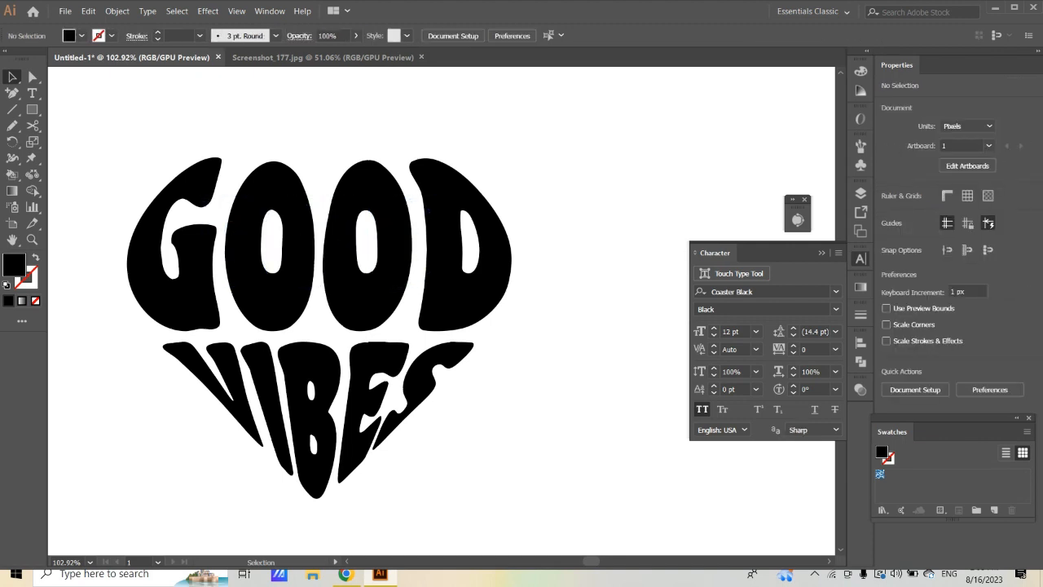
{"action": "key", "text": "ctrl+z"}
{"action": "key", "text": "ctrl+z"}
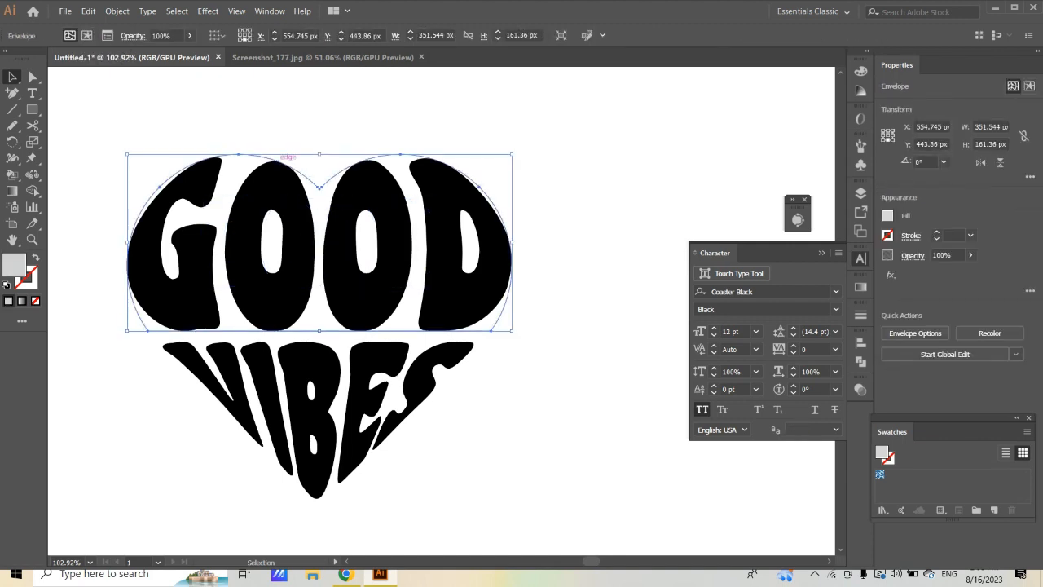
Reshape the GOOD envelope by pulling its centre notch point well down and shifting the right lobe's peak point slightly inward.
{"action": "key", "text": "a"}
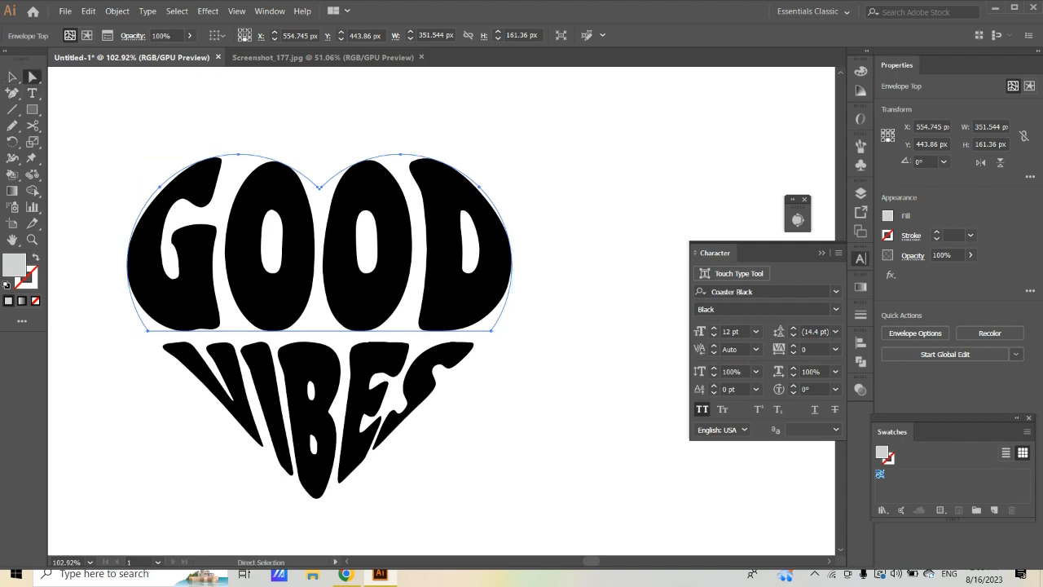
{"action": "left_click_drag", "start_coordinate": [319, 187], "coordinate": [321, 237]}
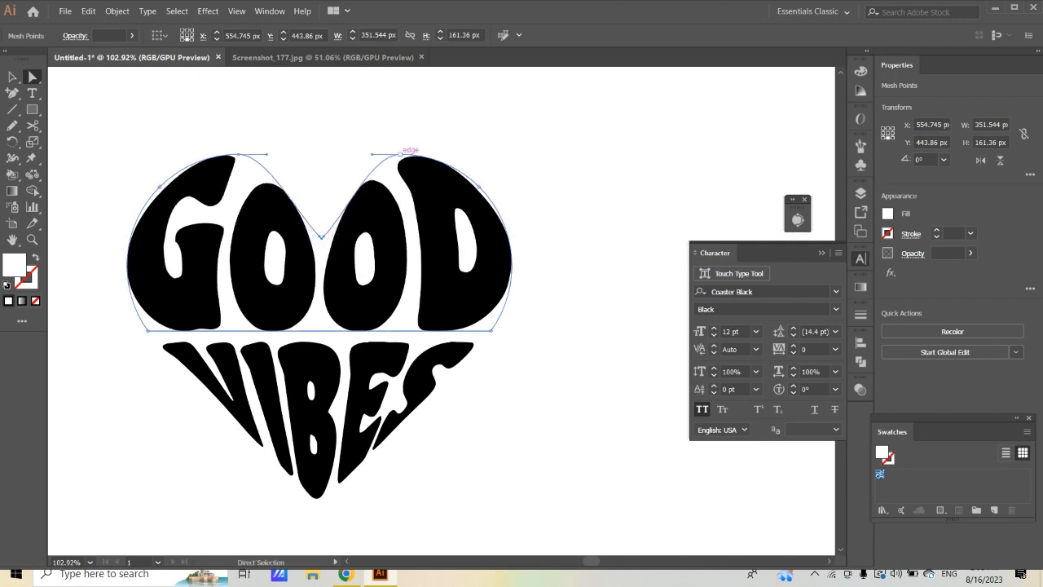
{"action": "mouse_move", "coordinate": [402, 153]}
{"action": "left_mouse_down"}
{"action": "mouse_move", "coordinate": [379, 154]}
{"action": "mouse_move", "coordinate": [393, 153]}
{"action": "left_mouse_up"}
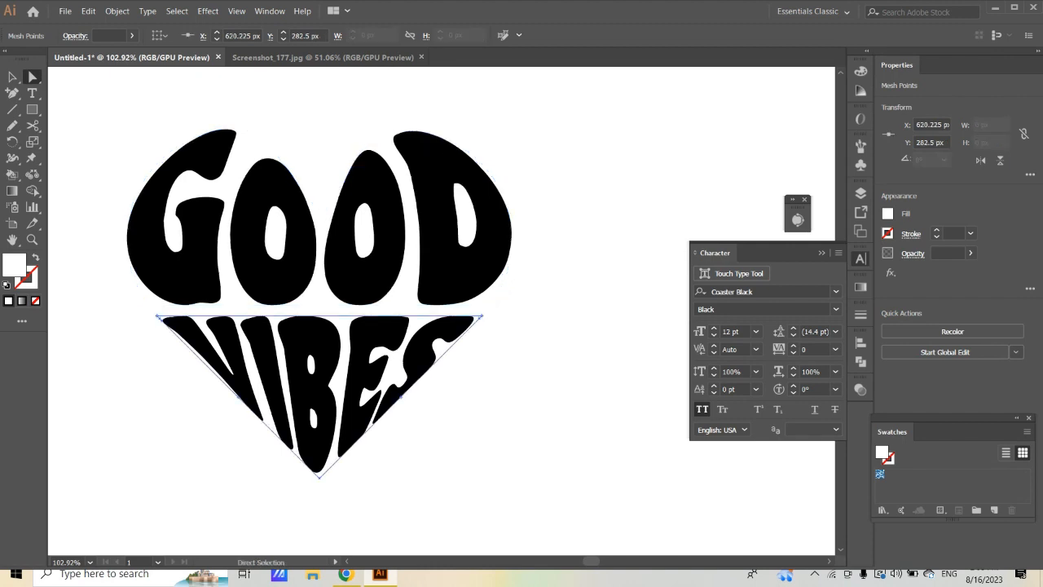
Reshape the VIBES envelope by pulling the mid-side points on both slanted edges outward into rounded curves.
{"action": "left_click", "coordinate": [238, 396]}
{"action": "mouse_move", "coordinate": [238, 397]}
{"action": "left_mouse_down"}
{"action": "mouse_move", "coordinate": [233, 406]}
{"action": "mouse_move", "coordinate": [238, 396]}
{"action": "mouse_move", "coordinate": [243, 405]}
{"action": "left_mouse_up"}
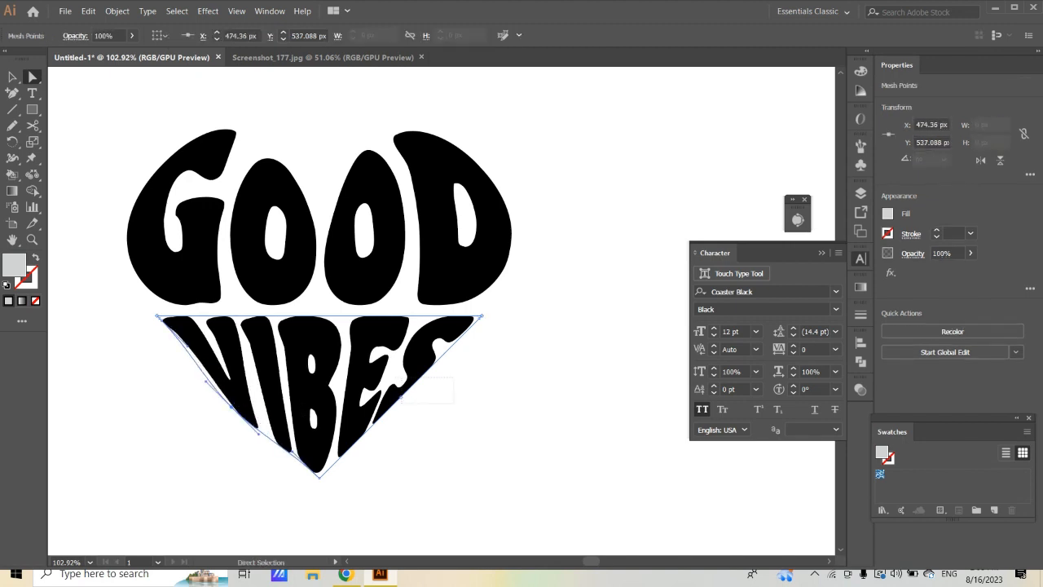
{"action": "mouse_move", "coordinate": [402, 403]}
{"action": "left_mouse_down"}
{"action": "mouse_move", "coordinate": [390, 411]}
{"action": "mouse_move", "coordinate": [418, 404]}
{"action": "left_mouse_up"}
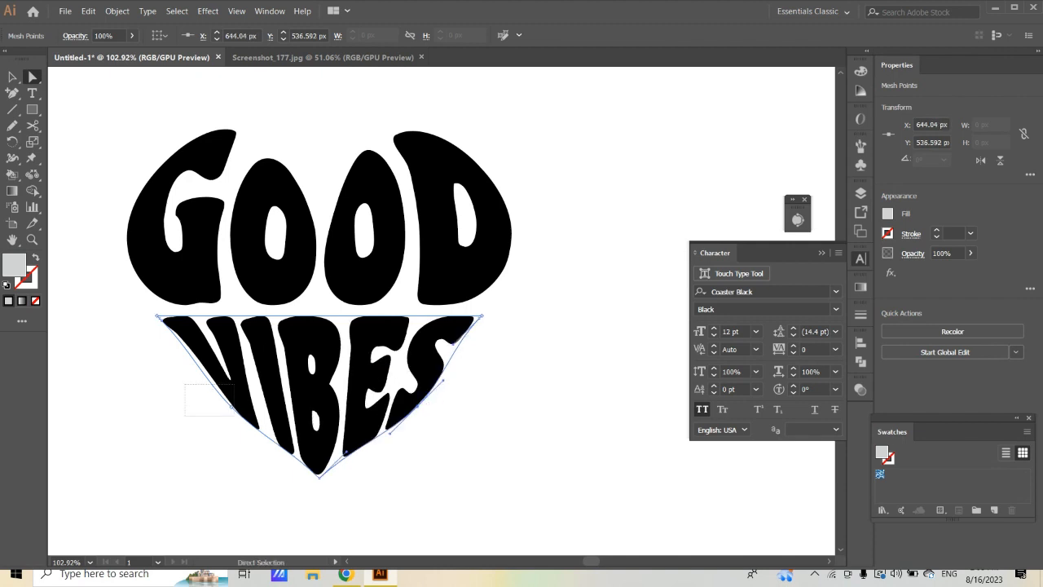
{"action": "left_click_drag", "start_coordinate": [234, 416], "coordinate": [221, 413]}
{"action": "scroll", "coordinate": [368, 388], "scroll_direction": "down", "scroll_amount": 2}
{"action": "key", "text": "z"}
{"action": "left_click_drag", "start_coordinate": [368, 389], "coordinate": [346, 414]}
{"action": "left_click_drag", "start_coordinate": [347, 414], "coordinate": [348, 436]}
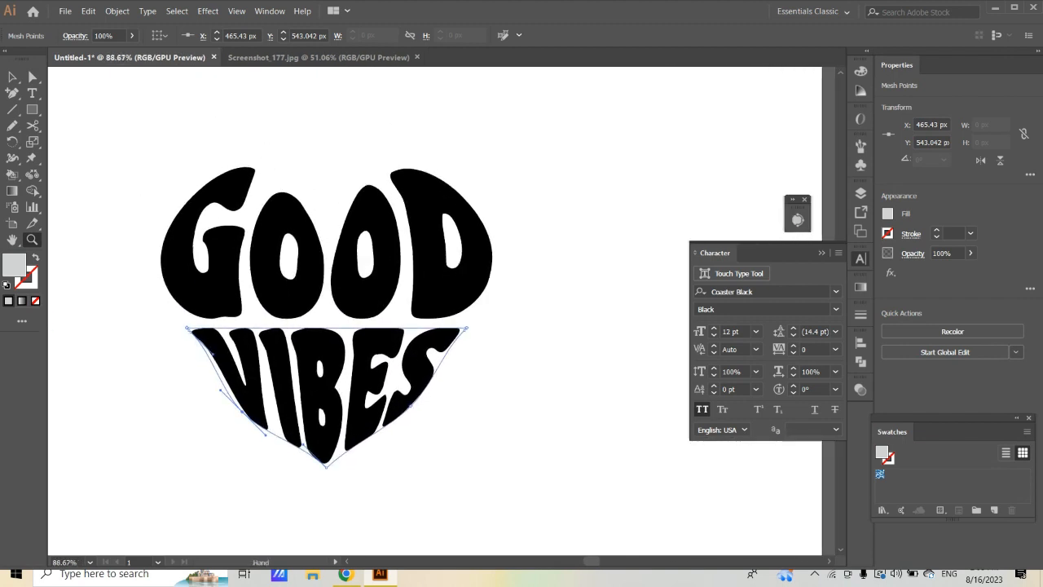
{"action": "key", "text": "v"}
{"action": "left_click", "coordinate": [522, 342]}
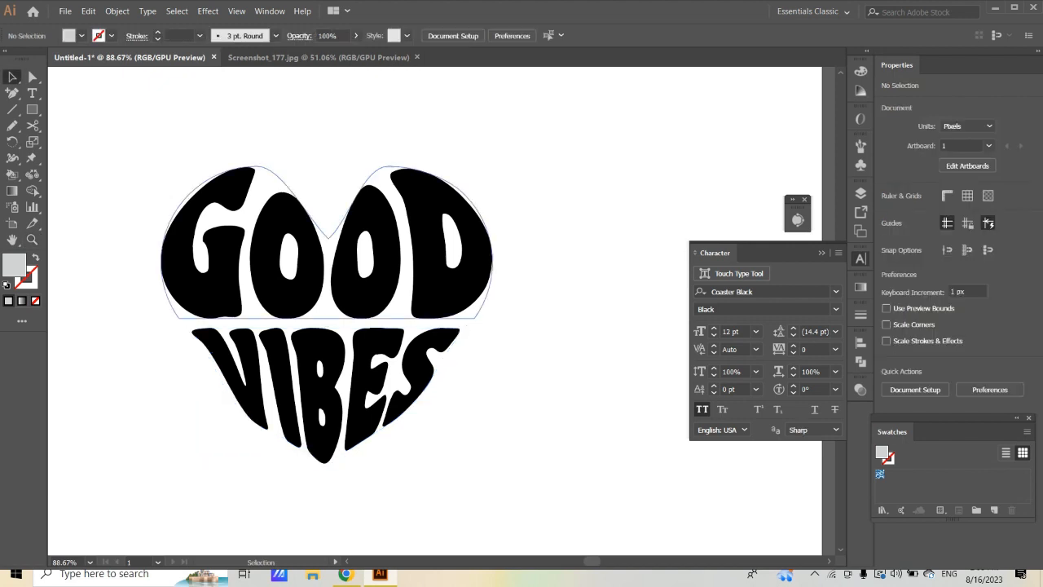
Try to move the right lobe's peak point of the GOOD envelope up and inward, and undo it.
{"action": "left_click", "coordinate": [445, 277]}
{"action": "scroll", "coordinate": [444, 277], "scroll_direction": "down", "scroll_amount": 1}
{"action": "scroll", "coordinate": [327, 302], "scroll_direction": "up", "scroll_amount": 1}
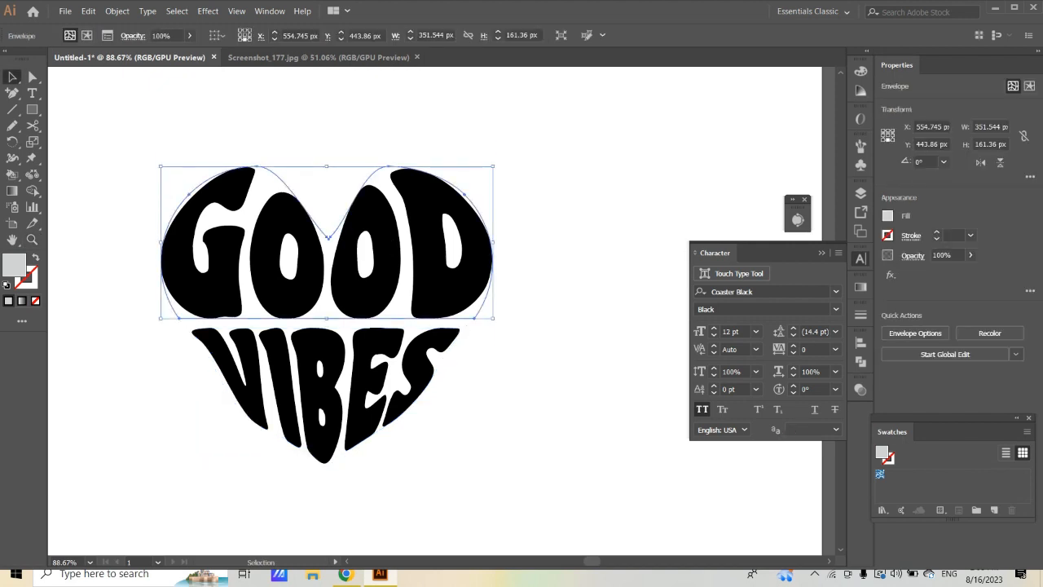
{"action": "key", "text": "a"}
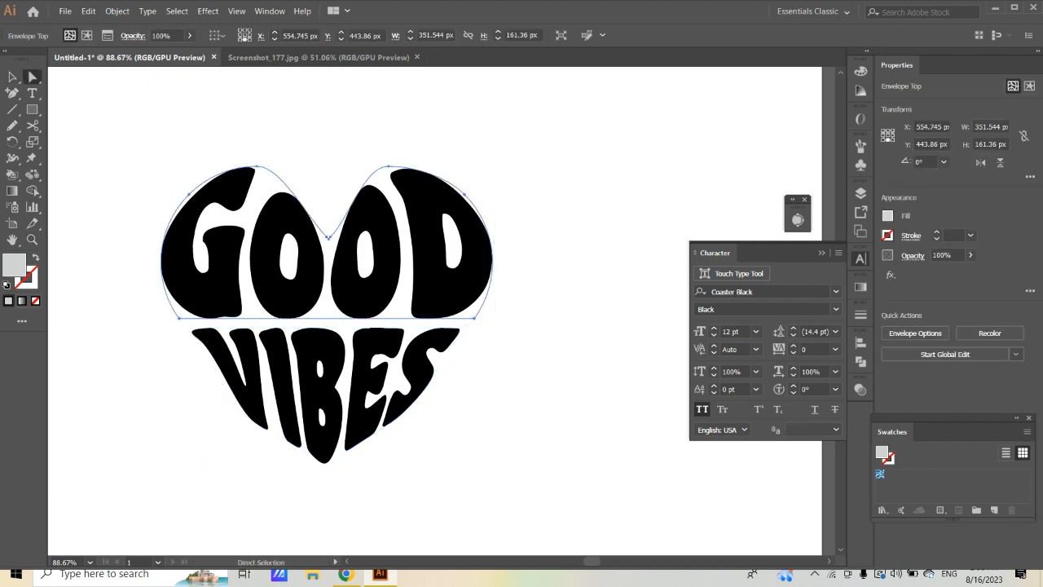
{"action": "left_click_drag", "start_coordinate": [399, 171], "coordinate": [380, 156]}
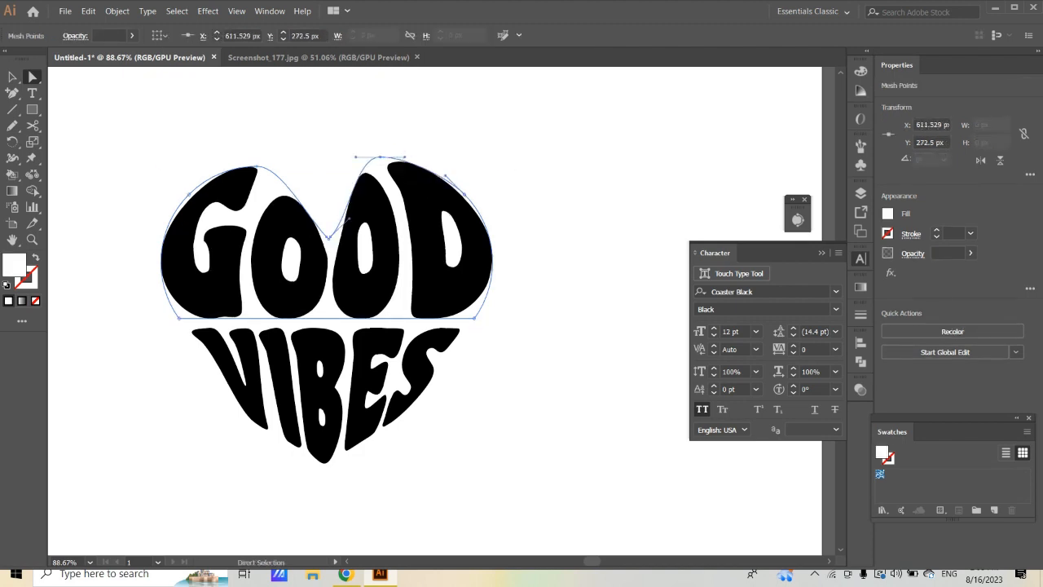
{"action": "key", "text": "ctrl+z"}
Expand the GOOD and VIBES envelopes together into editable shapes.
{"action": "key", "text": "ctrl+space"}
{"action": "left_click_drag", "start_coordinate": [410, 230], "coordinate": [380, 230]}
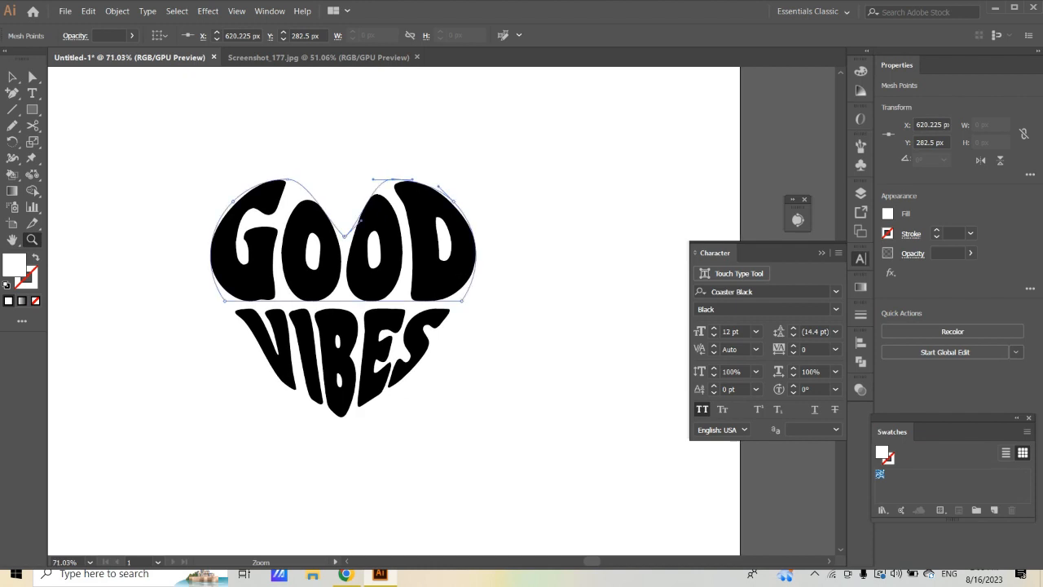
{"action": "key", "text": "v"}
{"action": "left_click", "coordinate": [336, 356], "text": "shift"}
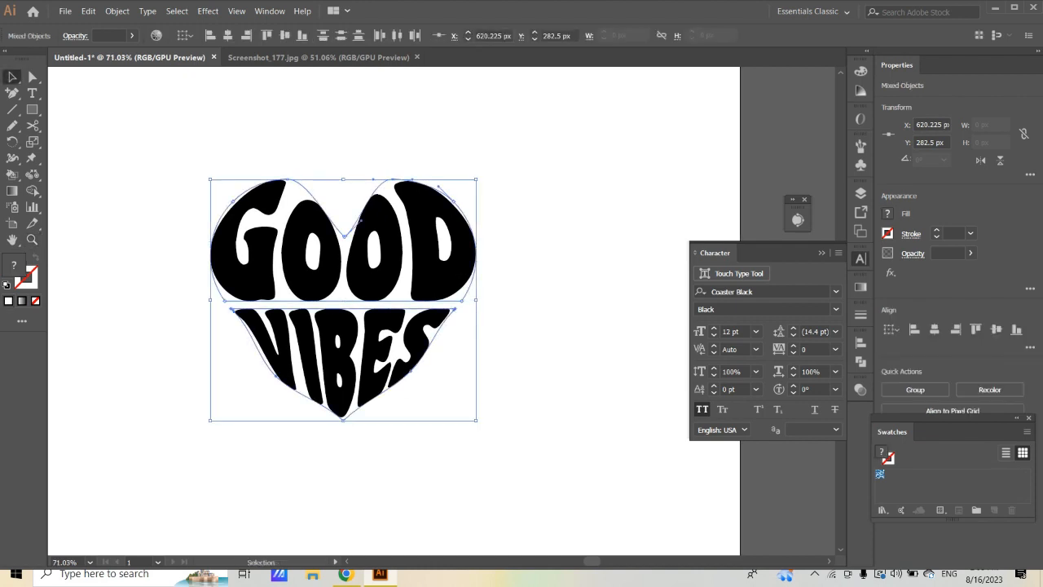
{"action": "left_click", "coordinate": [116, 10]}
{"action": "left_click", "coordinate": [138, 137]}
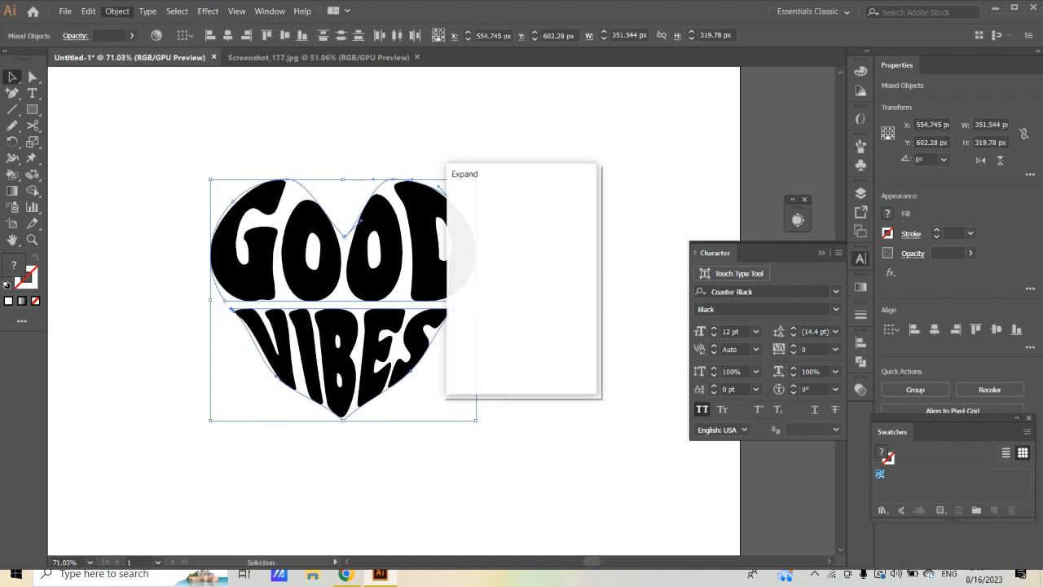
{"action": "left_click", "coordinate": [490, 365]}
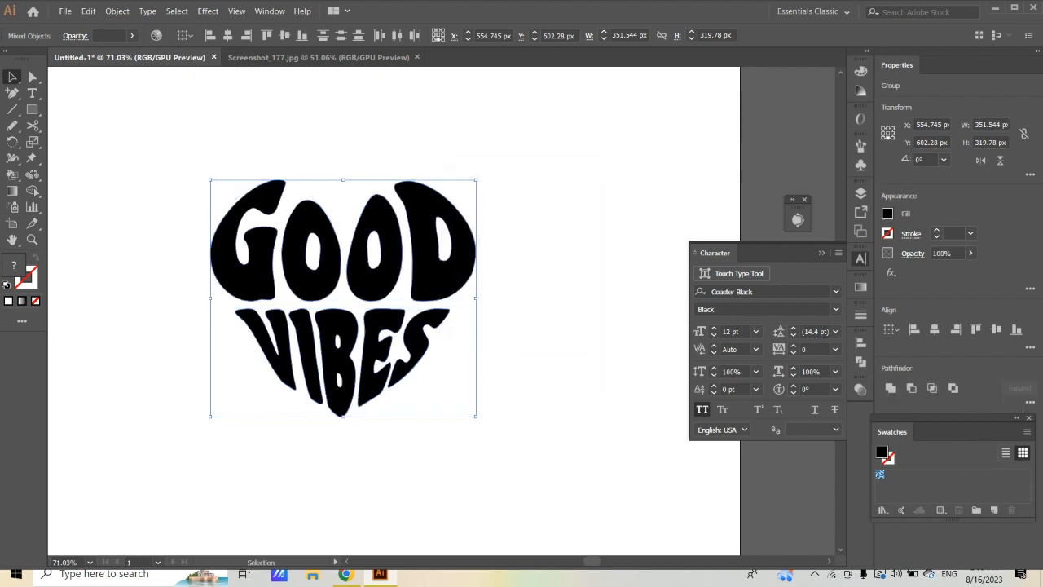
{"action": "key", "text": "z"}
{"action": "left_click_drag", "start_coordinate": [460, 349], "coordinate": [399, 349]}
{"action": "left_click_drag", "start_coordinate": [452, 338], "coordinate": [481, 339]}
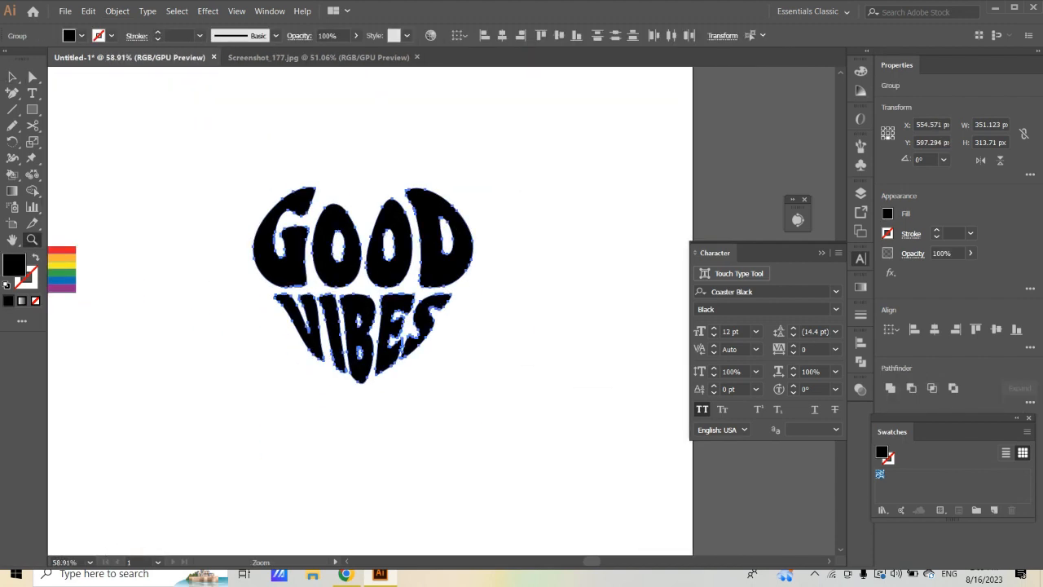
Move the rainbow image above the lettering and draw a black rectangle about 368 by 27 px beside its red stripe.
{"action": "left_click_drag", "start_coordinate": [408, 294], "coordinate": [396, 335]}
{"action": "left_click", "coordinate": [429, 393]}
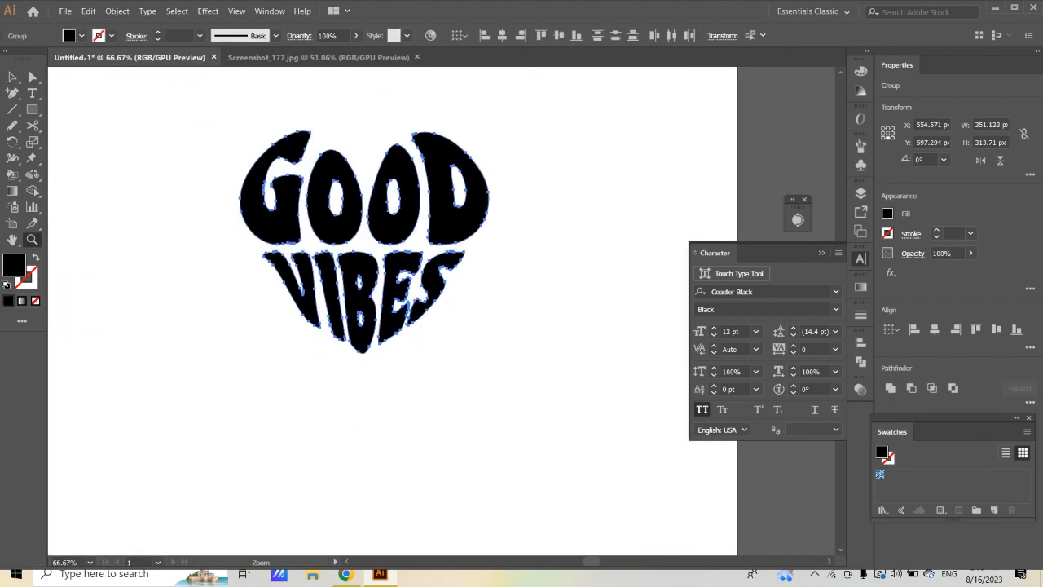
{"action": "left_click_drag", "start_coordinate": [359, 261], "coordinate": [438, 326]}
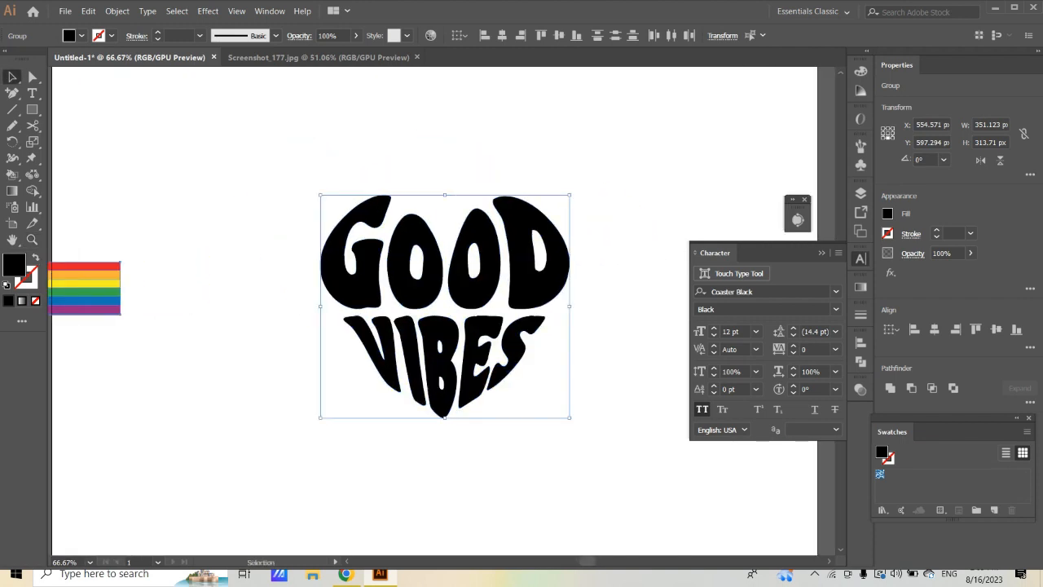
{"action": "left_click", "coordinate": [84, 287]}
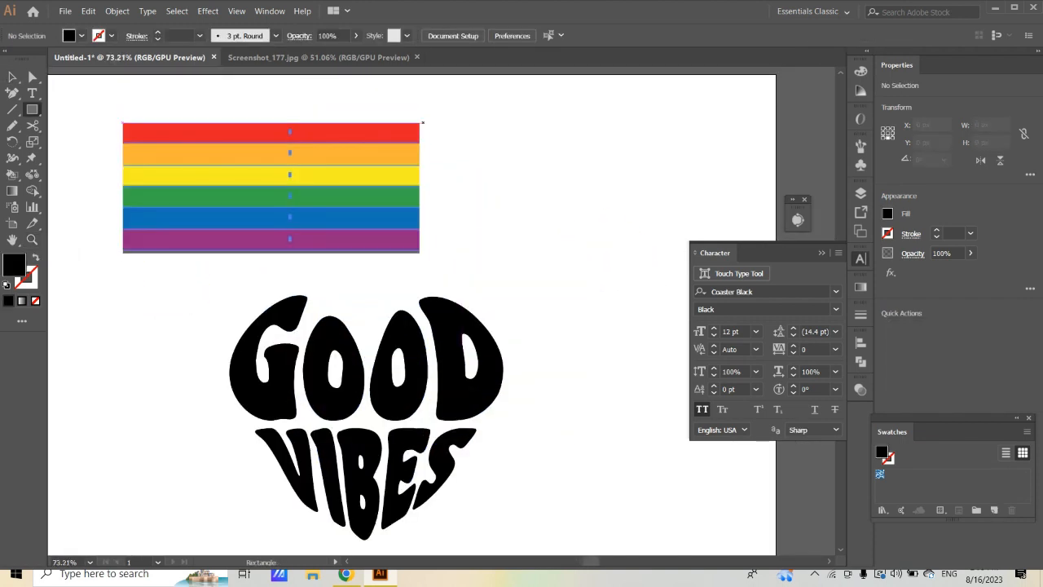
{"action": "left_click_drag", "start_coordinate": [419, 123], "coordinate": [706, 144]}
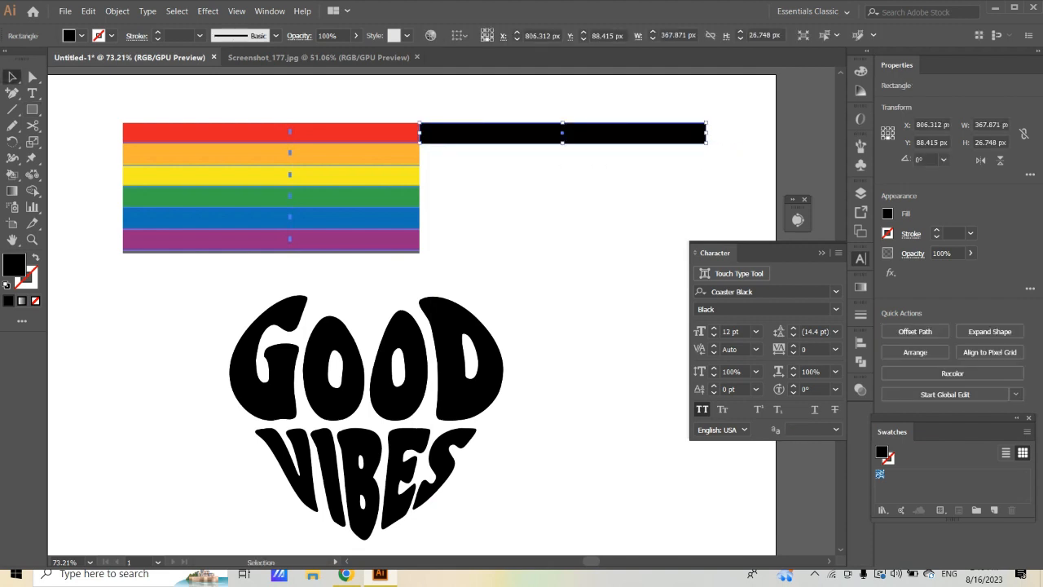
Duplicate the black rectangle directly below itself and repeat the copy to build a stack of six touching bars.
{"action": "left_click_drag", "start_coordinate": [499, 134], "coordinate": [499, 155]}
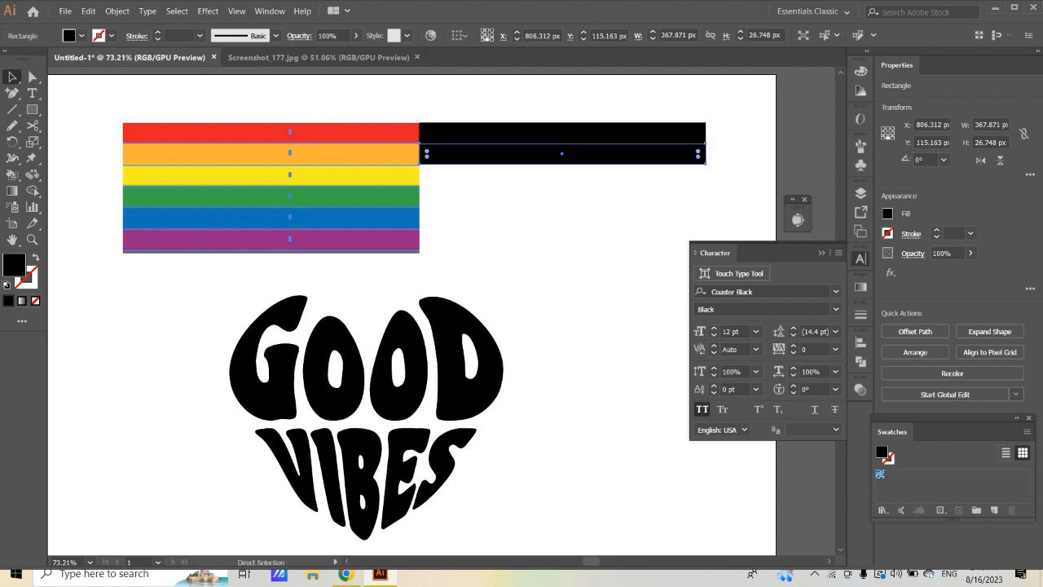
{"action": "key", "text": "ctrl+d"}
{"action": "key", "text": "ctrl+d"}
{"action": "key", "text": "ctrl+d"}
{"action": "key", "text": "ctrl+d"}
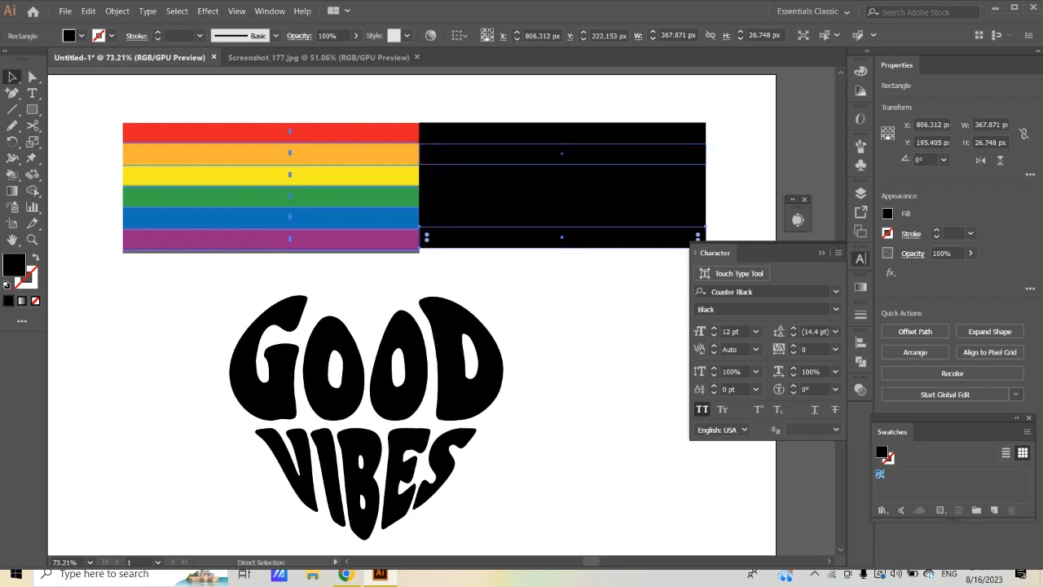
Fill the first black bar with red and the second with orange, sampled from the matching stripes of the rainbow image.
{"action": "left_click", "coordinate": [499, 135]}
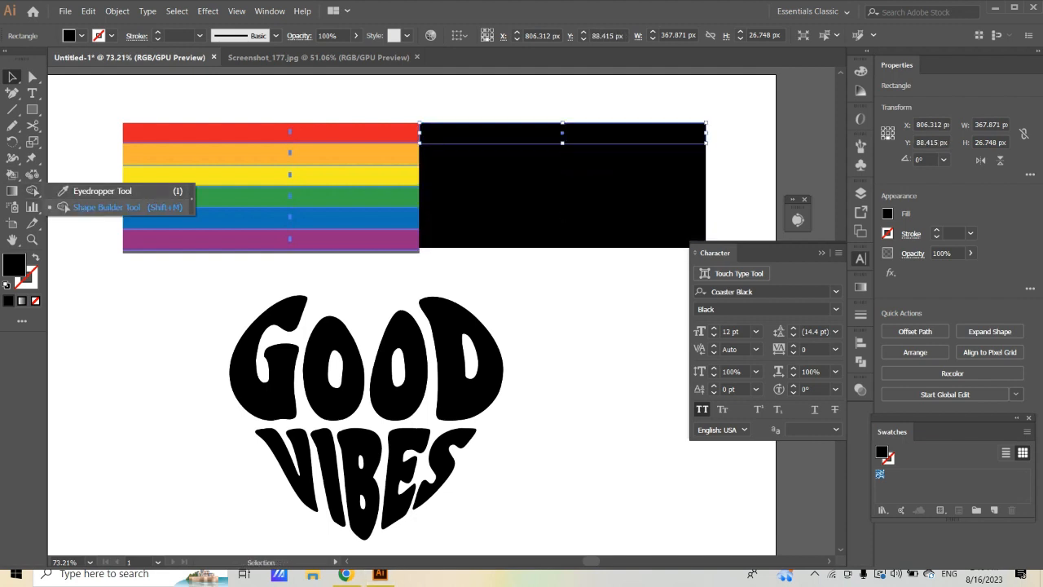
{"action": "left_click", "coordinate": [32, 191]}
{"action": "left_click", "coordinate": [367, 133]}
{"action": "left_click", "coordinate": [12, 76]}
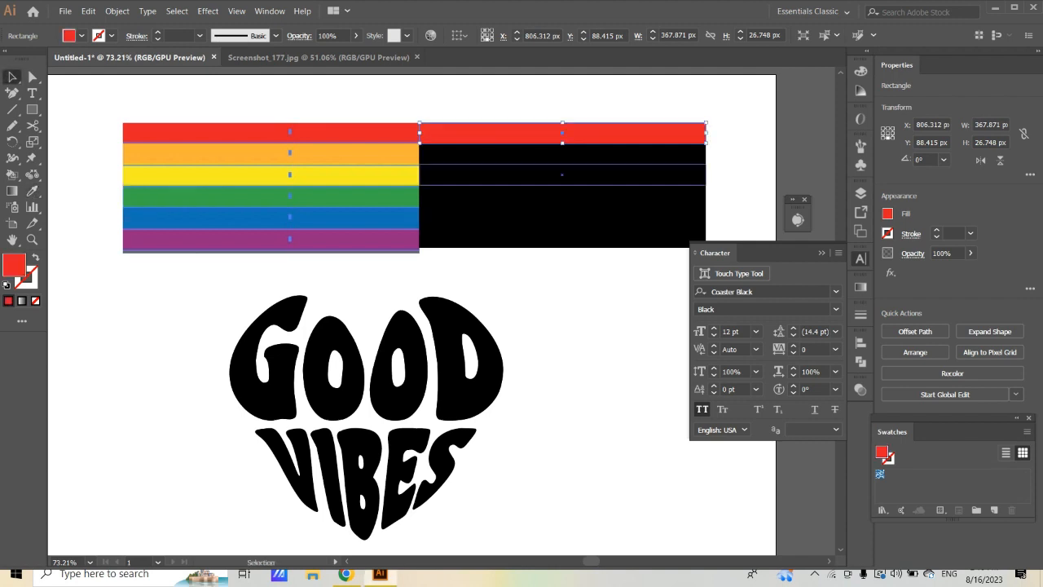
{"action": "left_click", "coordinate": [499, 154]}
{"action": "key", "text": "i"}
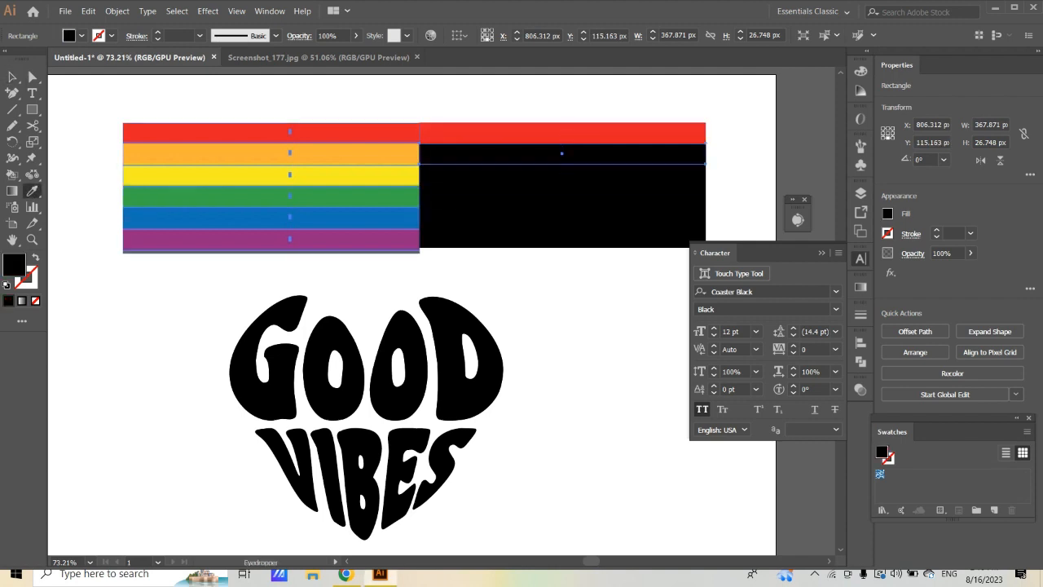
{"action": "left_click", "coordinate": [366, 154]}
Fill the third bar with yellow and the fourth with green, sampled from the rainbow image.
{"action": "left_click", "coordinate": [563, 175]}
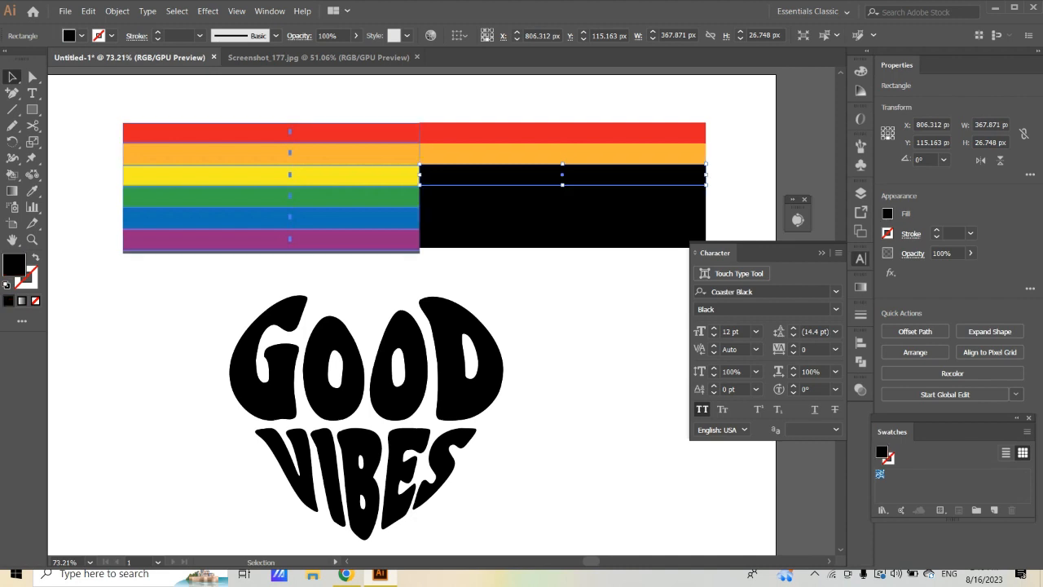
{"action": "left_click", "coordinate": [32, 191]}
{"action": "left_click", "coordinate": [366, 174]}
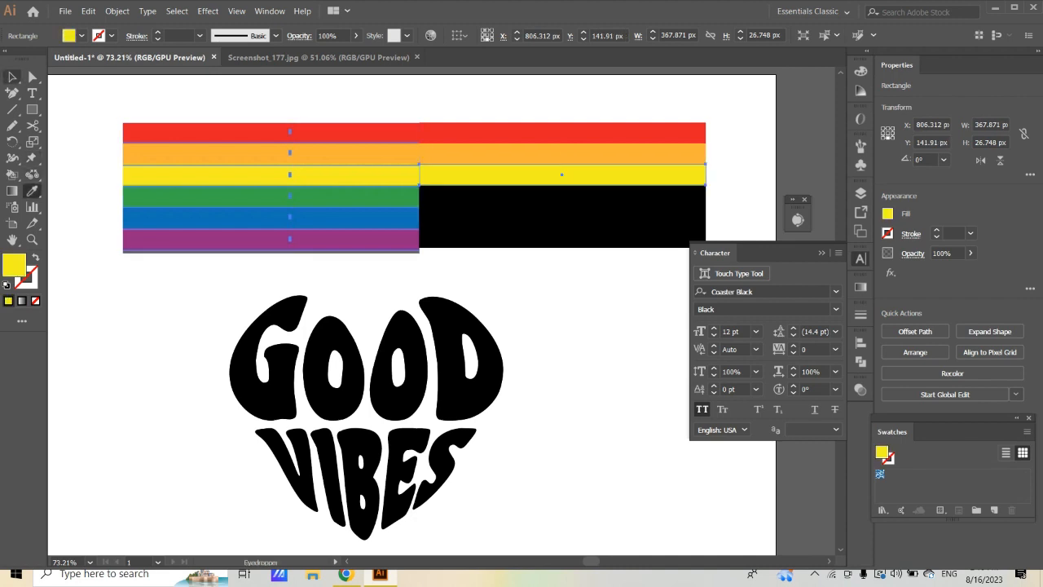
{"action": "left_click", "coordinate": [12, 76]}
{"action": "left_click", "coordinate": [563, 196]}
{"action": "left_click", "coordinate": [33, 191]}
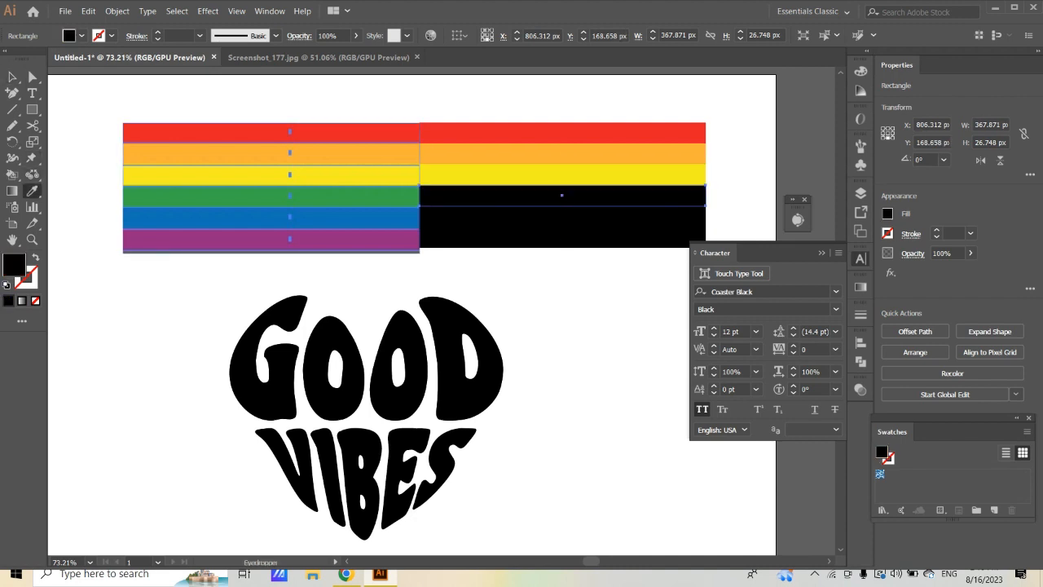
{"action": "left_click", "coordinate": [367, 196]}
Fill the fifth bar with blue and the sixth with purple, sampled from the rainbow image.
{"action": "left_click", "coordinate": [13, 76]}
{"action": "left_click", "coordinate": [562, 216]}
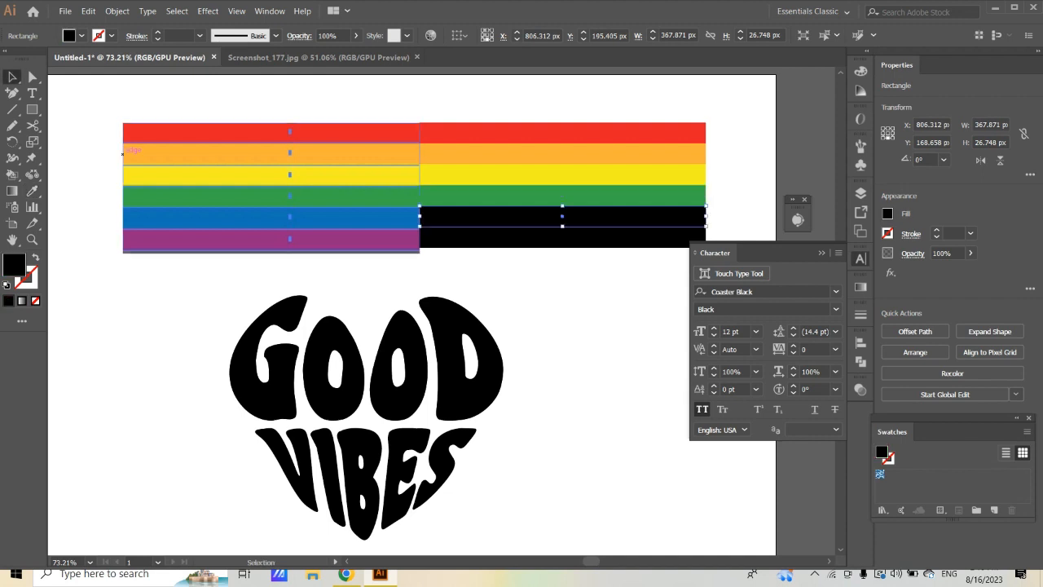
{"action": "left_click", "coordinate": [367, 216]}
{"action": "left_click", "coordinate": [13, 77]}
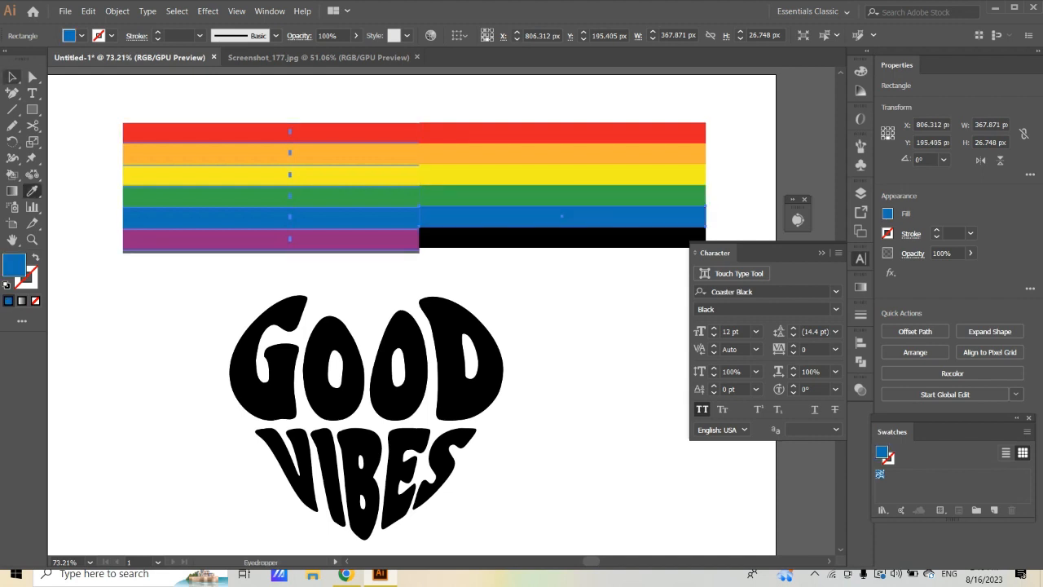
{"action": "left_click", "coordinate": [562, 237]}
{"action": "left_click", "coordinate": [33, 191]}
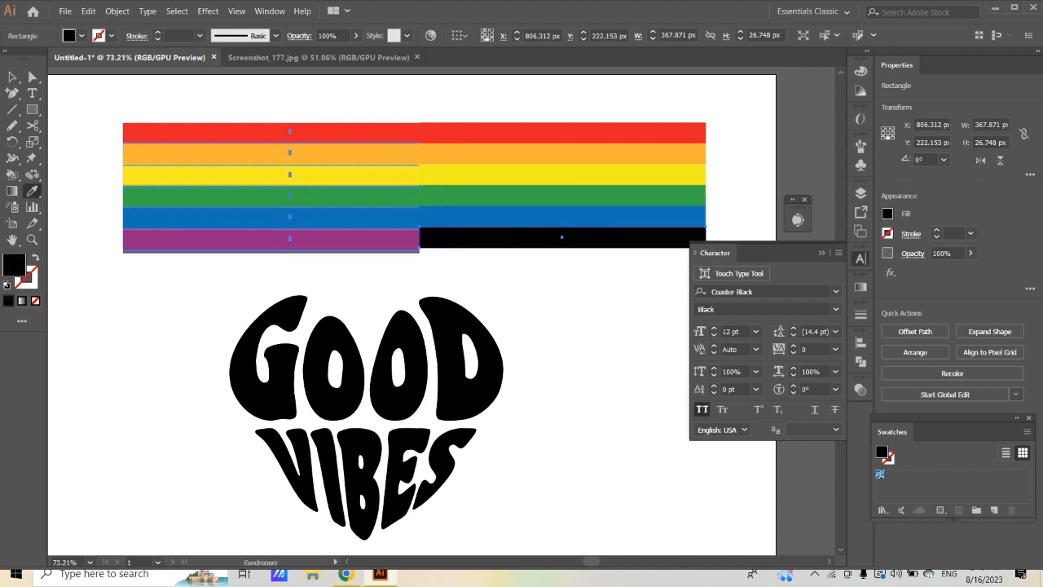
{"action": "left_click", "coordinate": [367, 239]}
{"action": "left_click", "coordinate": [12, 77]}
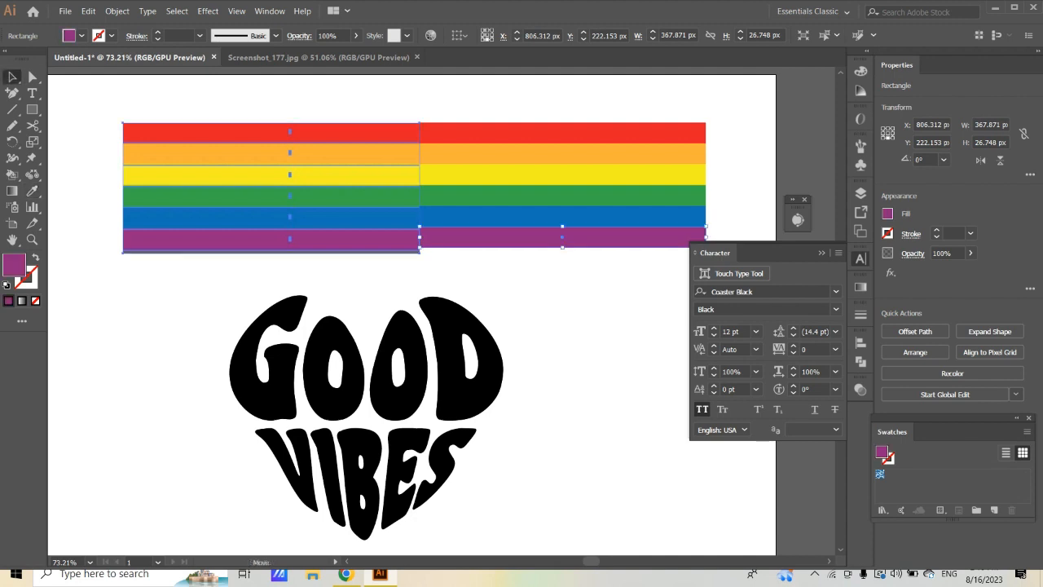
Move the rainbow image aside, then place the six coloured bars over GOOD and arrange them behind the lettering.
{"action": "left_click_drag", "start_coordinate": [326, 223], "coordinate": [167, 179]}
{"action": "left_click", "coordinate": [590, 181]}
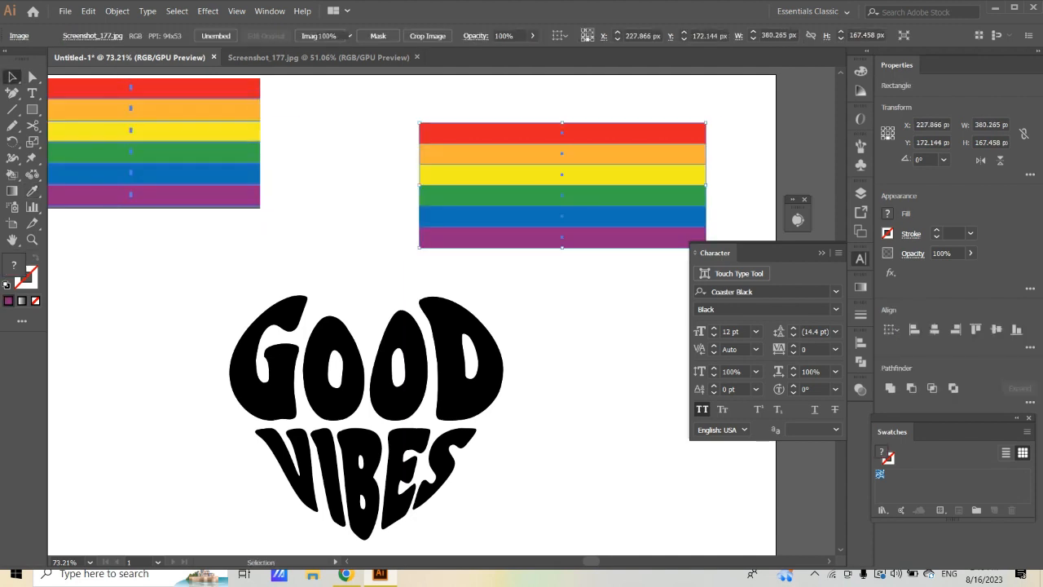
{"action": "left_click_drag", "start_coordinate": [590, 181], "coordinate": [393, 356]}
{"action": "right_click", "coordinate": [436, 346]}
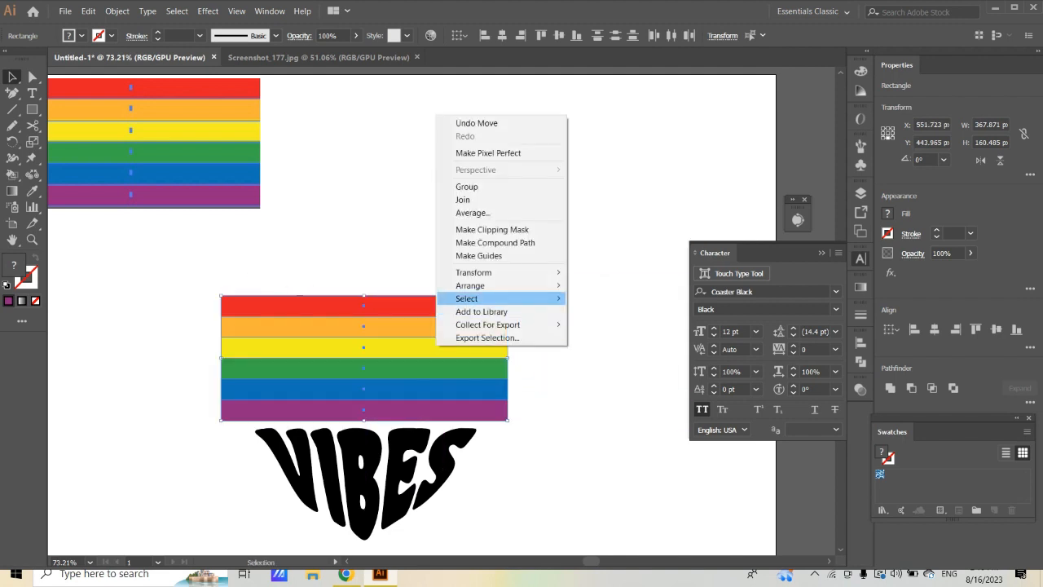
{"action": "left_click", "coordinate": [605, 275]}
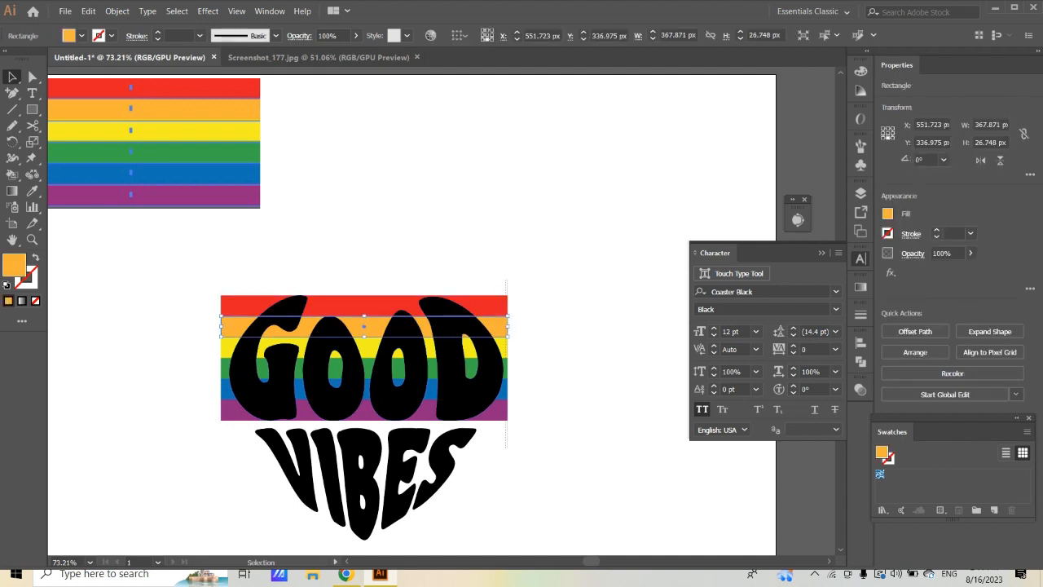
Group the six coloured bars behind the GOOD lettering.
{"action": "left_click_drag", "start_coordinate": [506, 281], "coordinate": [507, 447]}
{"action": "right_click", "coordinate": [504, 397]}
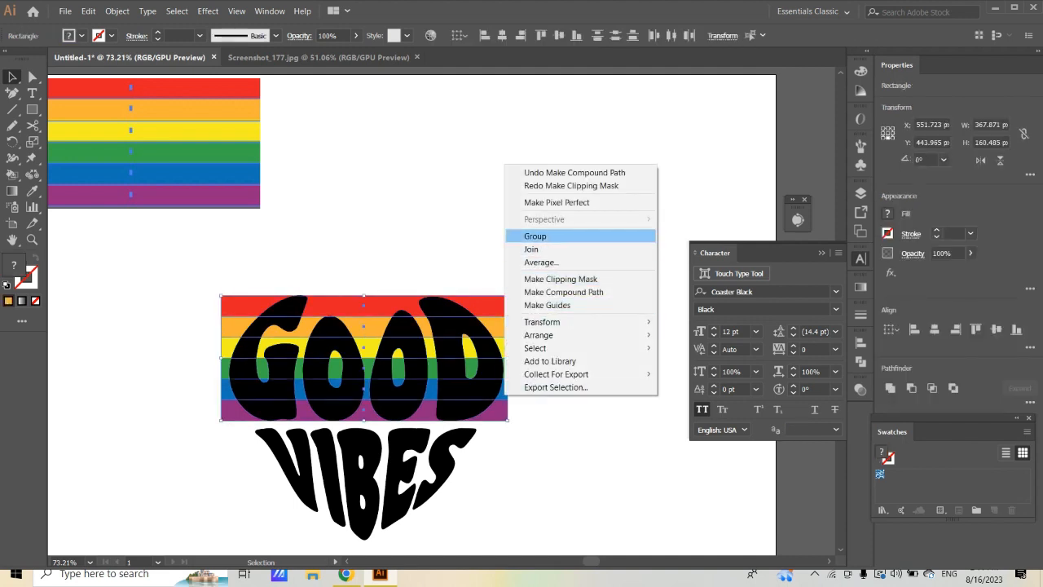
{"action": "left_click", "coordinate": [535, 236]}
Try to clip the rainbow bars to the GOOD lettering with a clipping mask, and undo it.
{"action": "right_click", "coordinate": [490, 364]}
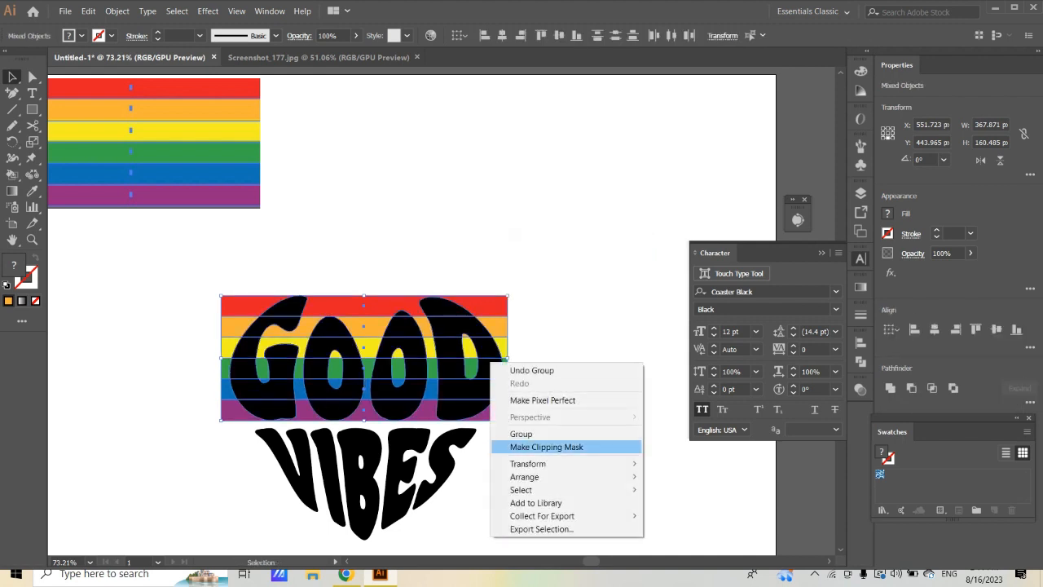
{"action": "left_click", "coordinate": [546, 447]}
{"action": "left_click", "coordinate": [562, 464]}
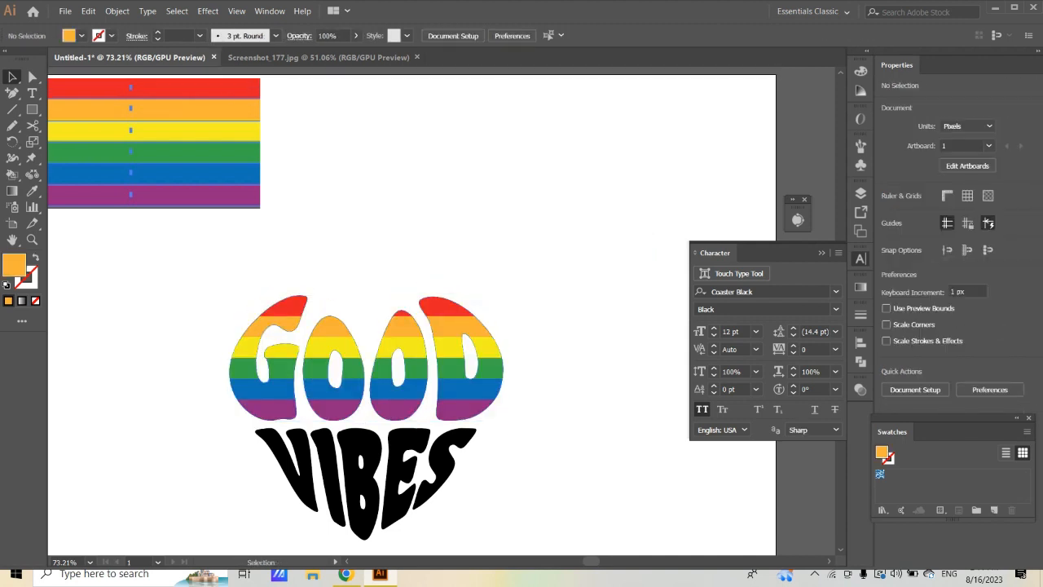
{"action": "key", "text": "ctrl+z"}
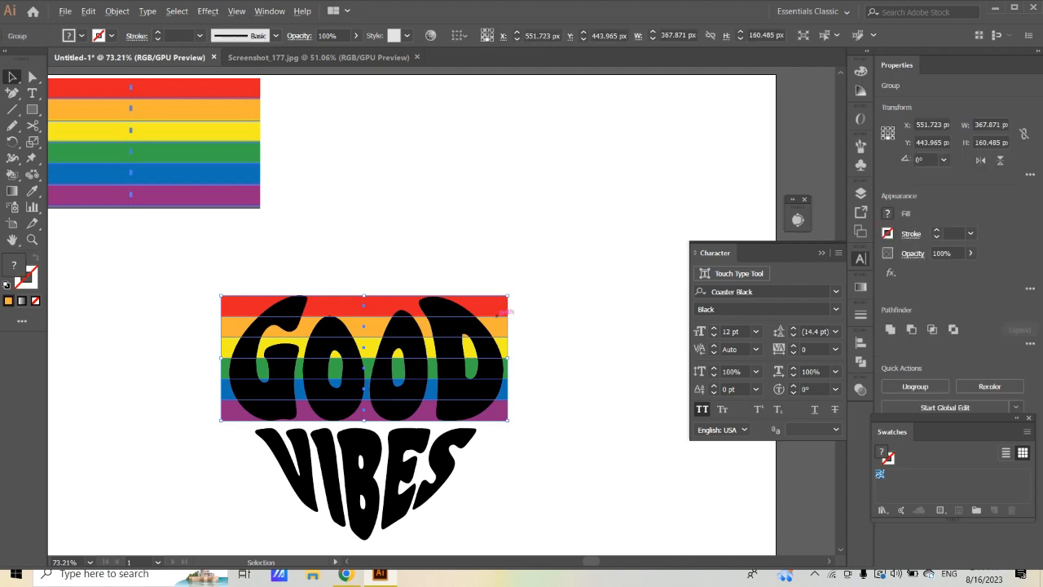
Copy the rainbow bar group straight down behind VIBES, and clip the original bars to GOOD with a clipping mask.
{"action": "left_click_drag", "start_coordinate": [499, 312], "coordinate": [499, 445]}
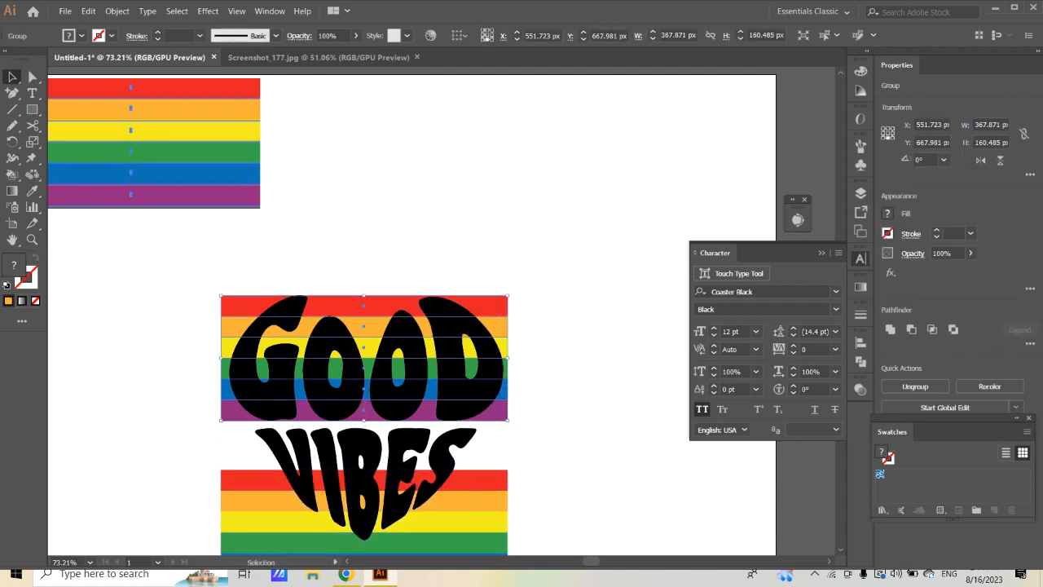
{"action": "left_click", "coordinate": [493, 383], "text": "shift"}
{"action": "right_click", "coordinate": [497, 386]}
{"action": "left_click", "coordinate": [551, 470]}
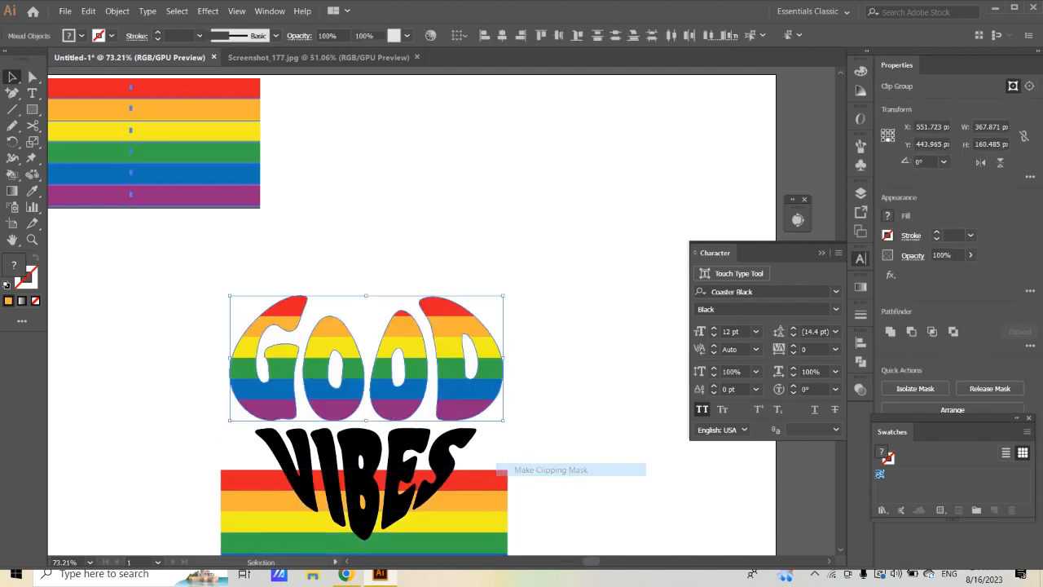
{"action": "scroll", "coordinate": [551, 469], "scroll_direction": "down", "scroll_amount": 2}
{"action": "left_click", "coordinate": [562, 441]}
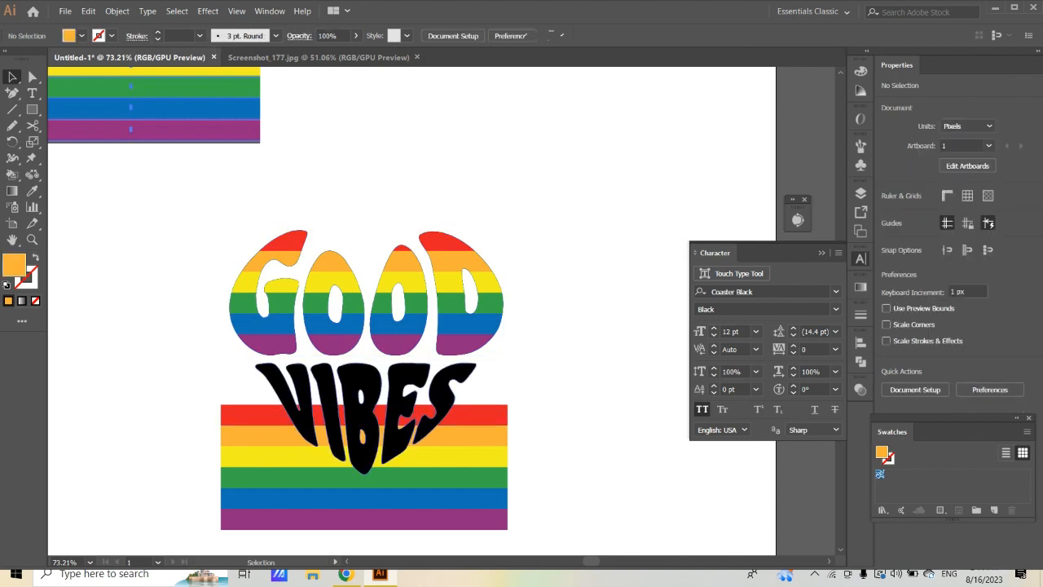
Turn the black VIBES lettering into a compound path.
{"action": "left_click", "coordinate": [400, 408]}
{"action": "key", "text": "v"}
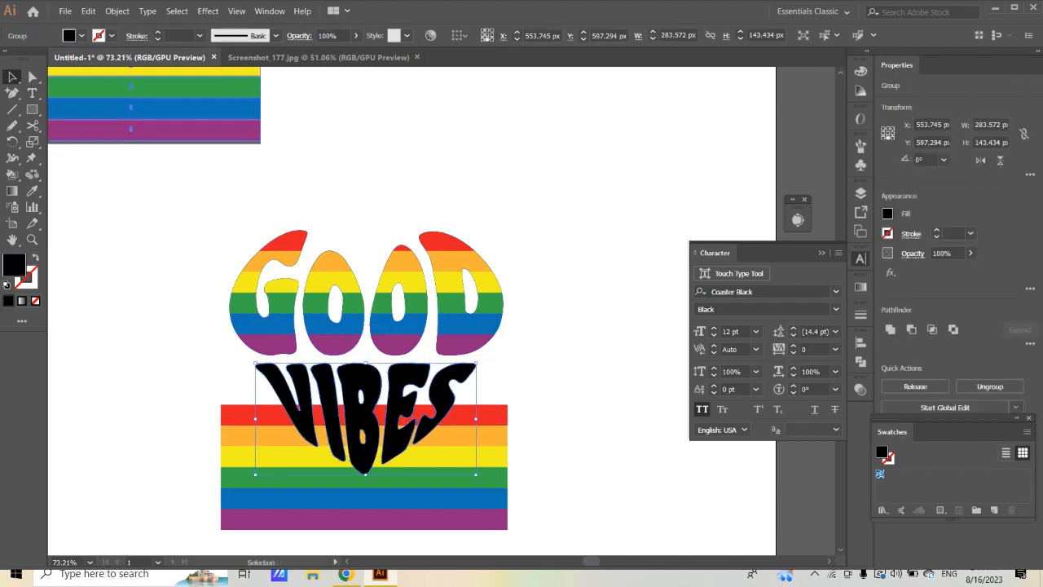
{"action": "left_click", "coordinate": [116, 11]}
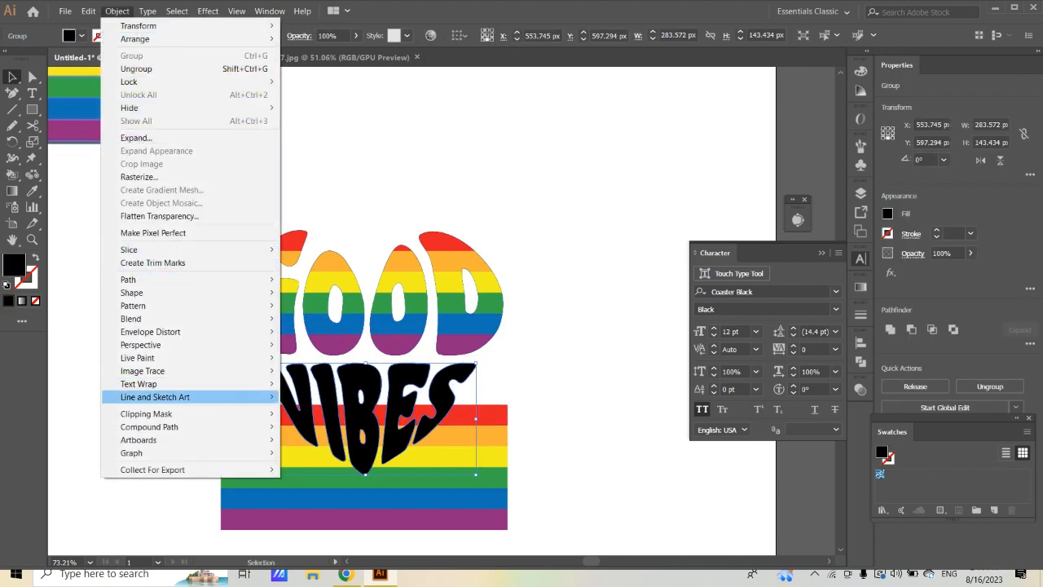
{"action": "mouse_move", "coordinate": [187, 426]}
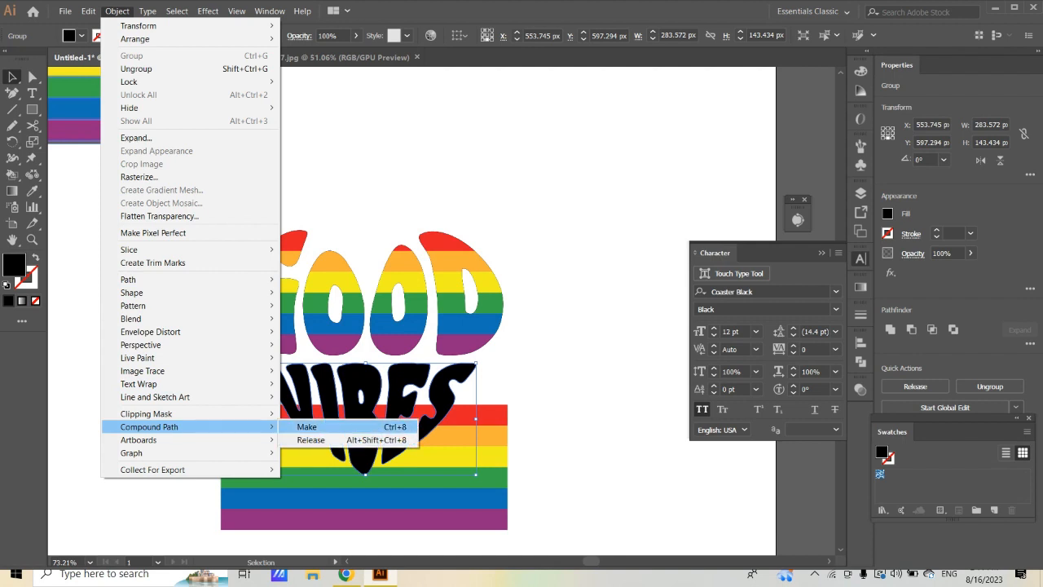
{"action": "left_click", "coordinate": [326, 427]}
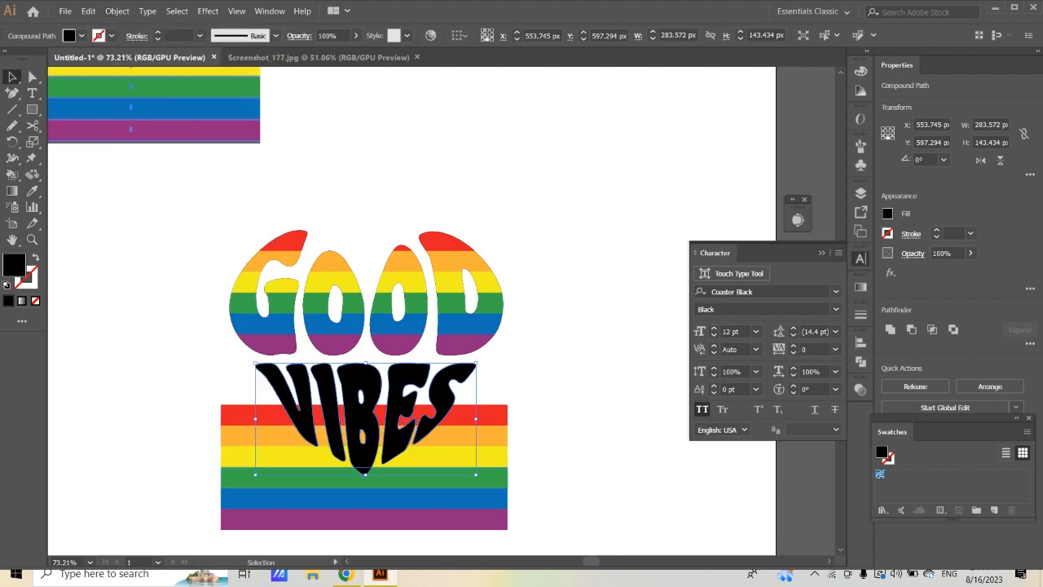
Move the copied rainbow bars up to cover the whole of VIBES and clip them to the lettering with a clipping mask.
{"action": "left_click_drag", "start_coordinate": [498, 454], "coordinate": [500, 405]}
{"action": "left_click", "coordinate": [443, 401], "text": "shift"}
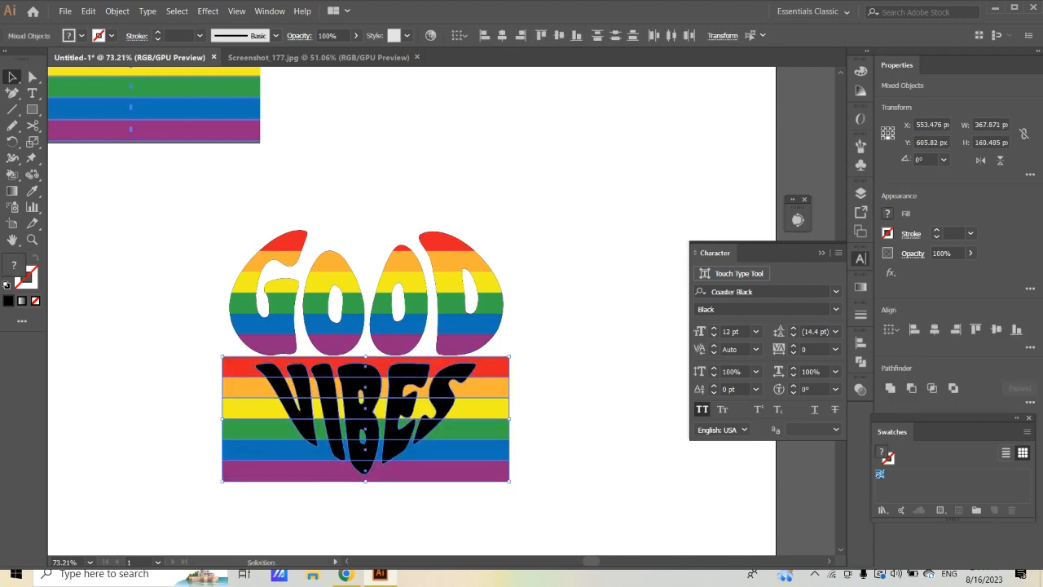
{"action": "right_click", "coordinate": [443, 401]}
{"action": "left_click", "coordinate": [499, 311]}
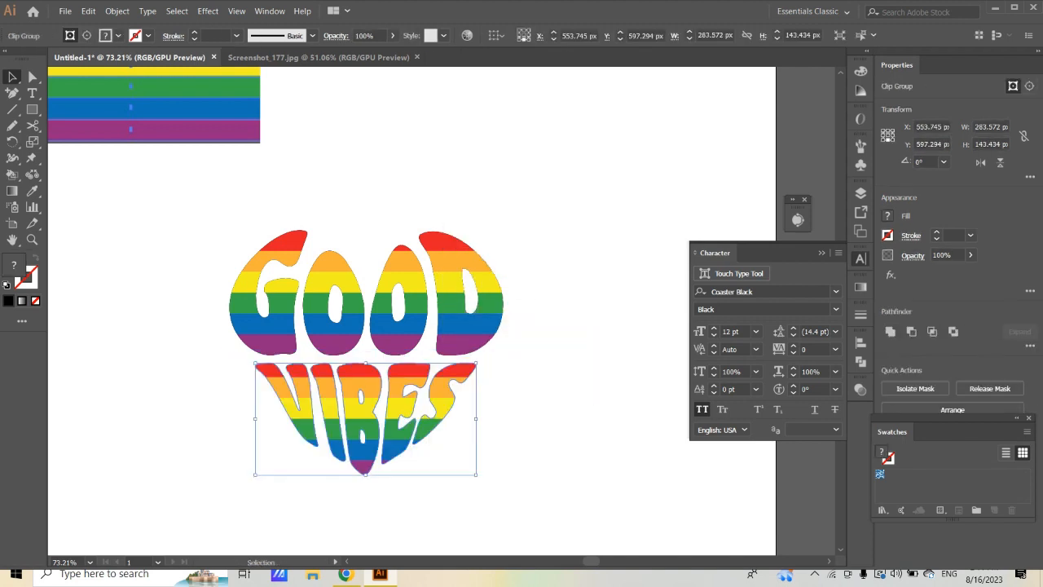
{"action": "key", "text": "ctrl+shift+a"}
Group the rainbow GOOD and VIBES lettering and move the group up 10 px, offset from the black copy beneath.
{"action": "scroll", "coordinate": [366, 367], "scroll_direction": "up", "scroll_amount": 1}
{"action": "left_click", "coordinate": [456, 369]}
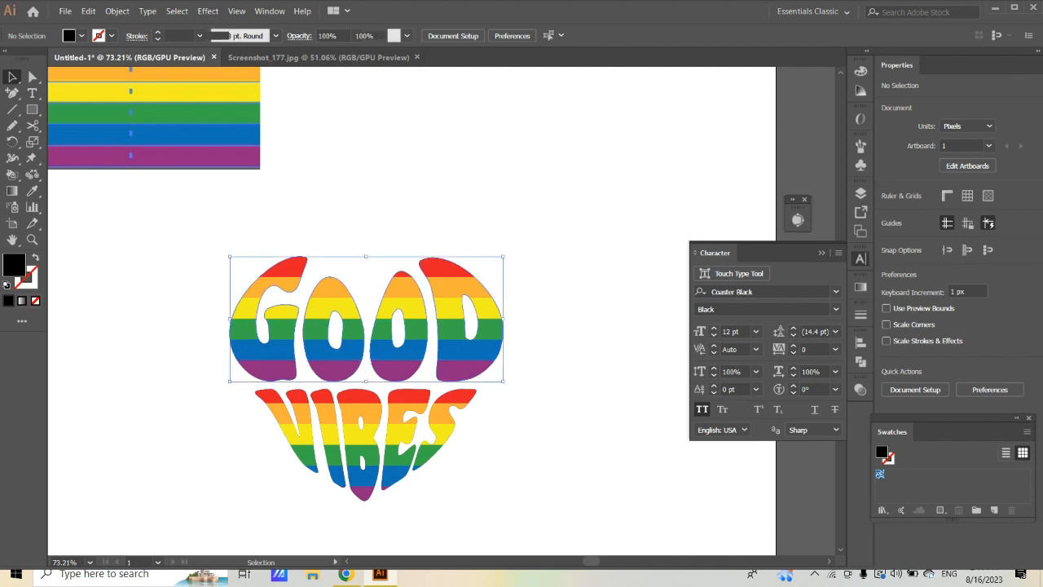
{"action": "left_click", "coordinate": [442, 431], "text": "shift"}
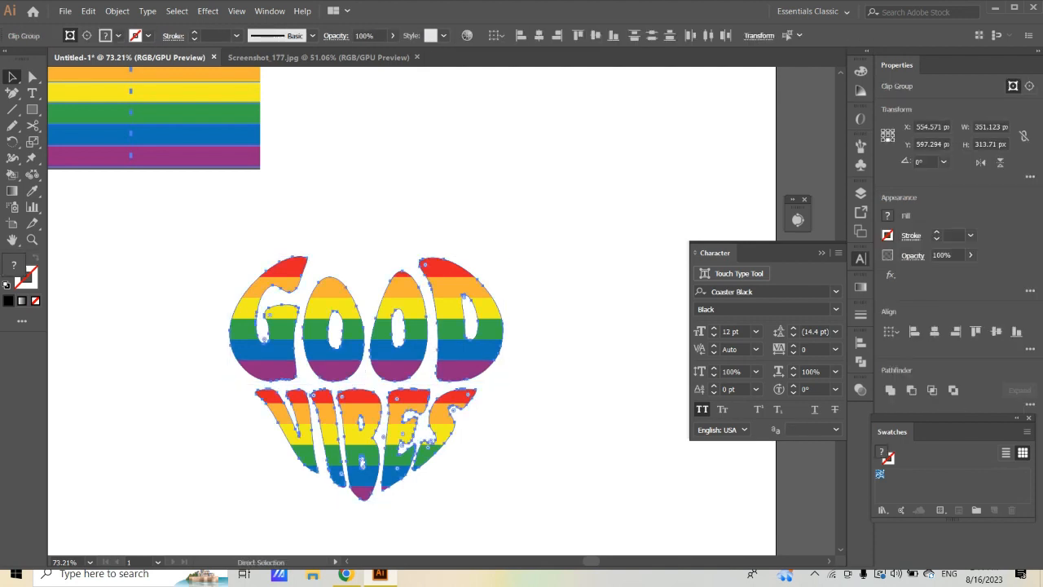
{"action": "key", "text": "ctrl+g"}
{"action": "key", "text": "shift+Up"}
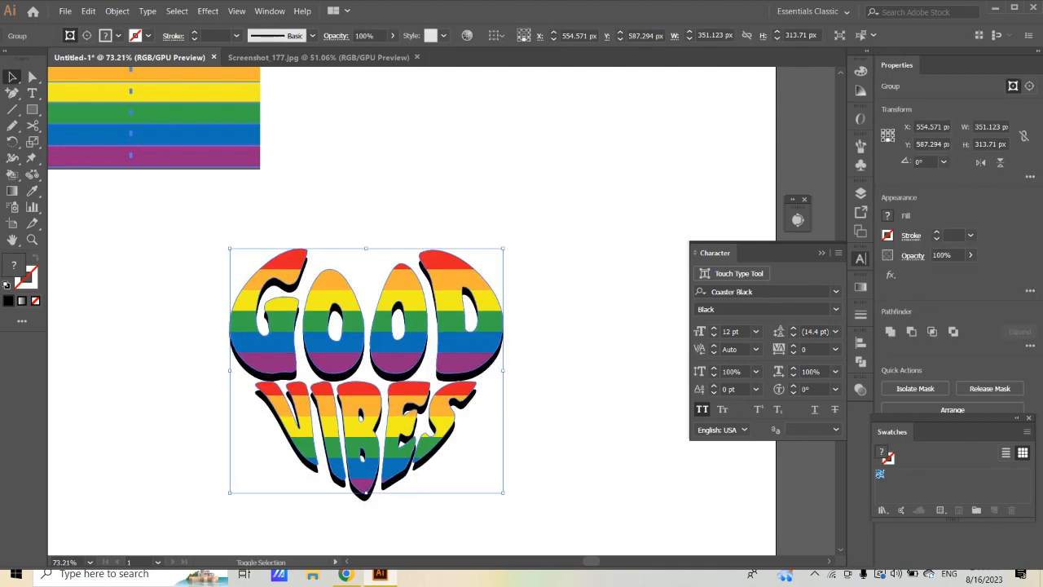
Undo the last rainbow lettering offset and nudge the group 3 px up and 3 px left from the black copy.
{"action": "key", "text": "ctrl+z"}
{"action": "key", "text": "Up"}
{"action": "key", "text": "Up"}
{"action": "key", "text": "Up"}
{"action": "key", "text": "Up"}
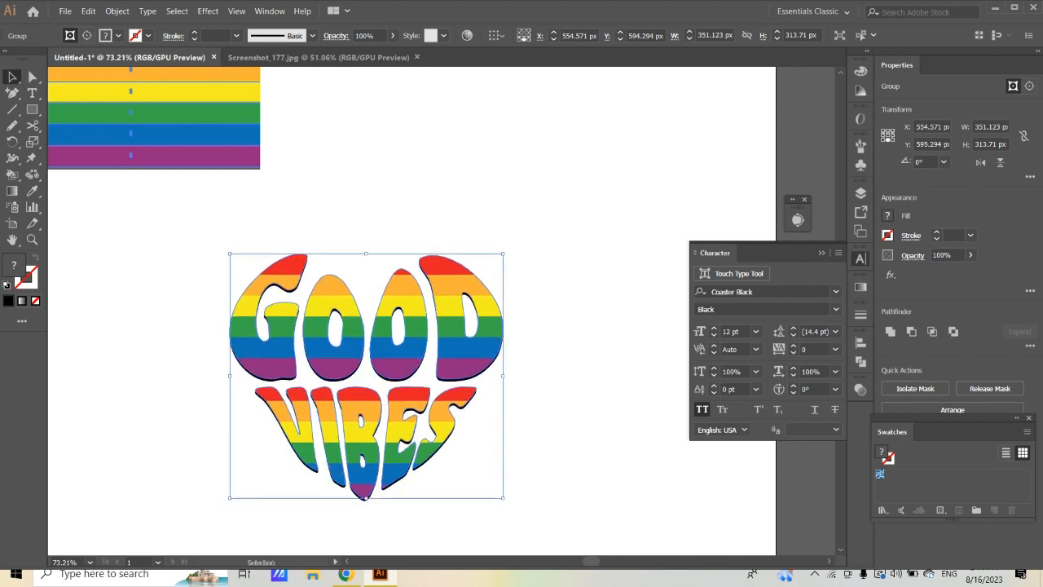
{"action": "key", "text": "Left"}
{"action": "key", "text": "Left"}
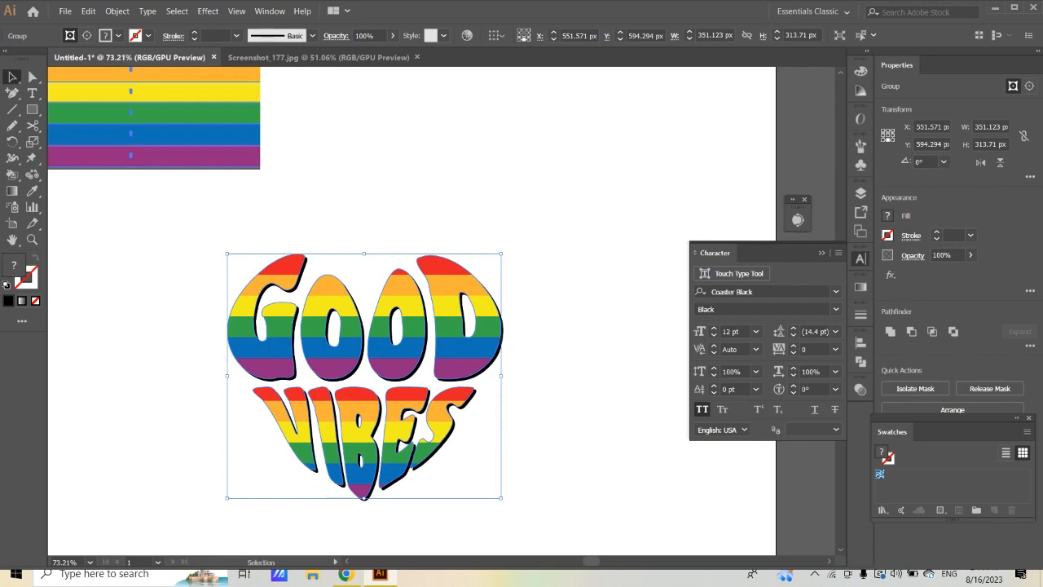
Group the rainbow lettering with its black shadow copy and move the group up and to the right on the artboard.
{"action": "key", "text": "ctrl+shift+a"}
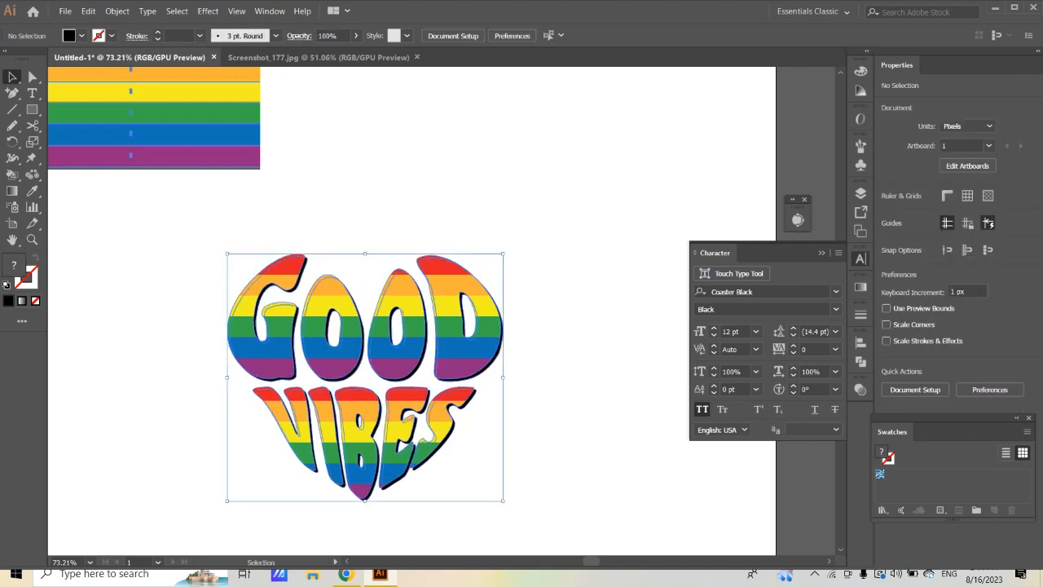
{"action": "right_click", "coordinate": [473, 353]}
{"action": "left_click", "coordinate": [490, 432]}
{"action": "left_click_drag", "start_coordinate": [456, 391], "coordinate": [559, 264]}
Delete the leftover rainbow bar sets beside the lettering.
{"action": "key", "text": "ctrl+space"}
{"action": "left_click_drag", "start_coordinate": [559, 308], "coordinate": [465, 309]}
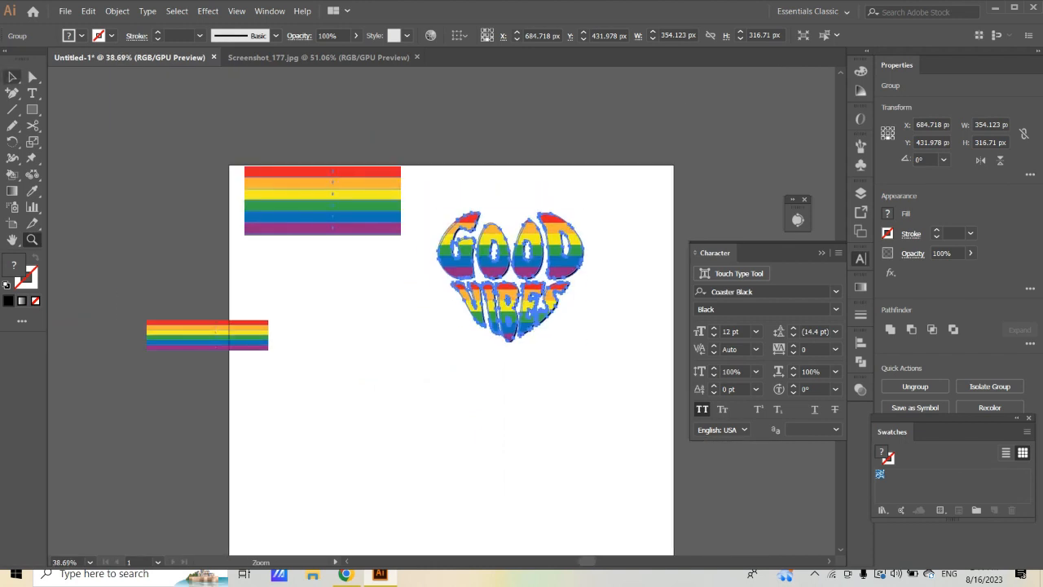
{"action": "left_click_drag", "start_coordinate": [232, 238], "coordinate": [322, 357]}
{"action": "key", "text": "Delete"}
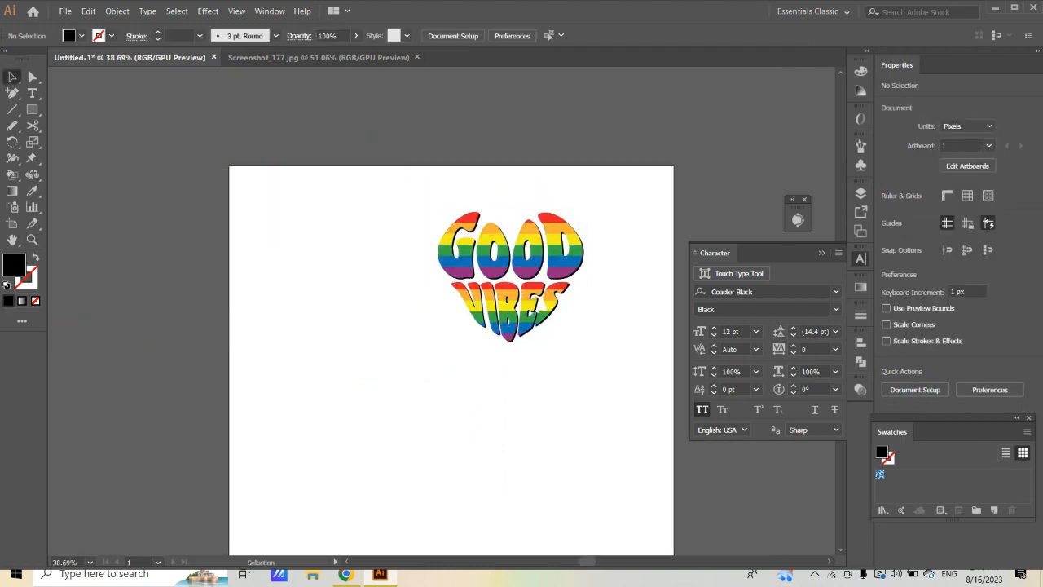
Align the GOOD VIBES group to the artboard's horizontal and vertical center.
{"action": "left_click", "coordinate": [538, 309]}
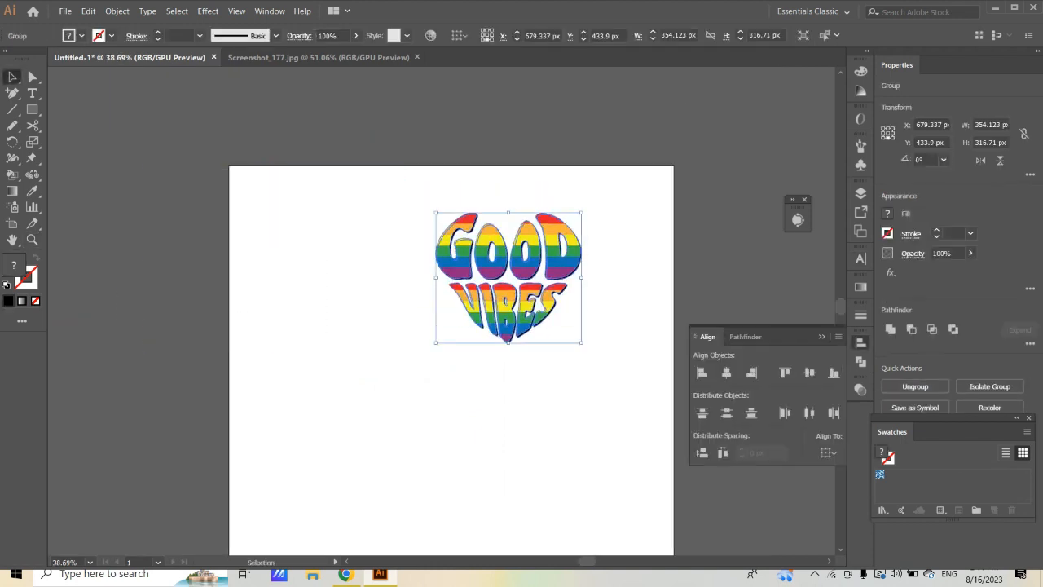
{"action": "left_click", "coordinate": [828, 453]}
{"action": "left_click", "coordinate": [862, 502]}
{"action": "left_click", "coordinate": [726, 373]}
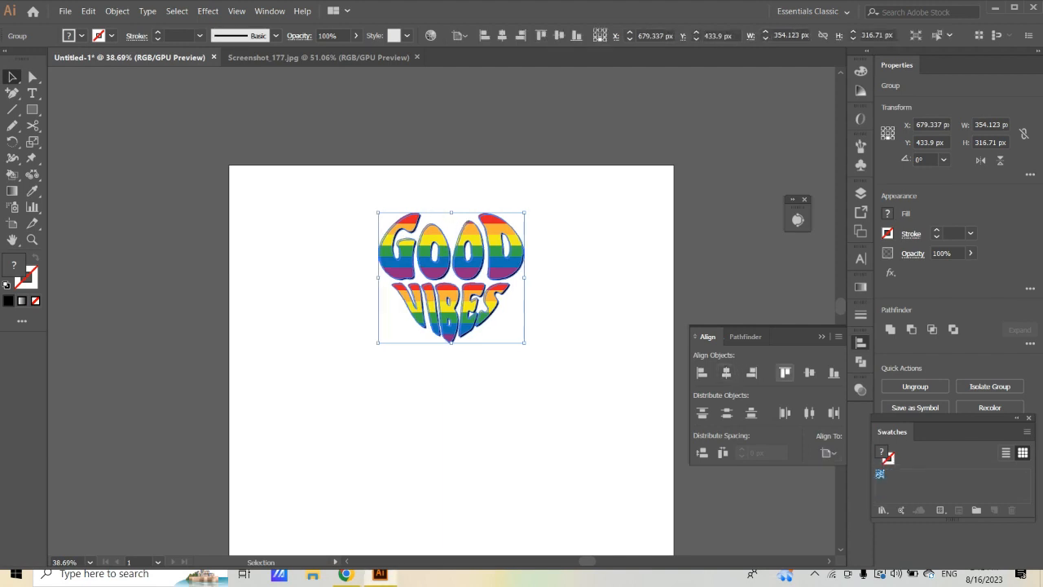
{"action": "left_click", "coordinate": [809, 373]}
Scale the lettering group up proportionally from its center to about 761 × 681 px.
{"action": "scroll", "coordinate": [570, 343], "scroll_direction": "down", "scroll_amount": 3}
{"action": "left_click_drag", "start_coordinate": [525, 340], "coordinate": [541, 327]}
{"action": "key", "text": "z"}
{"action": "left_click_drag", "start_coordinate": [541, 327], "coordinate": [466, 296]}
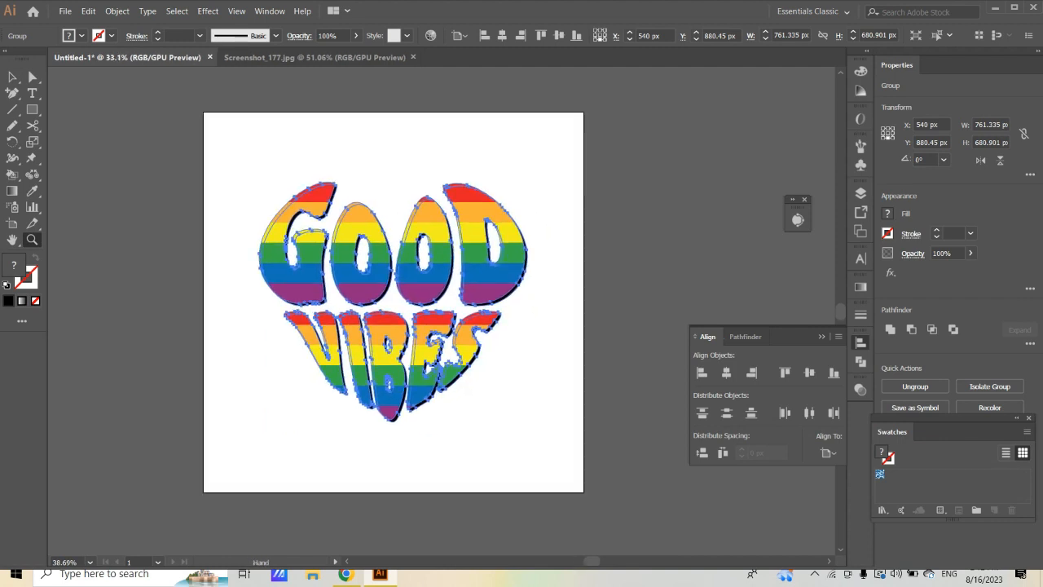
Draw a 1080 × 1080 px rectangle covering the whole artboard and send it to the back.
{"action": "key", "text": "m"}
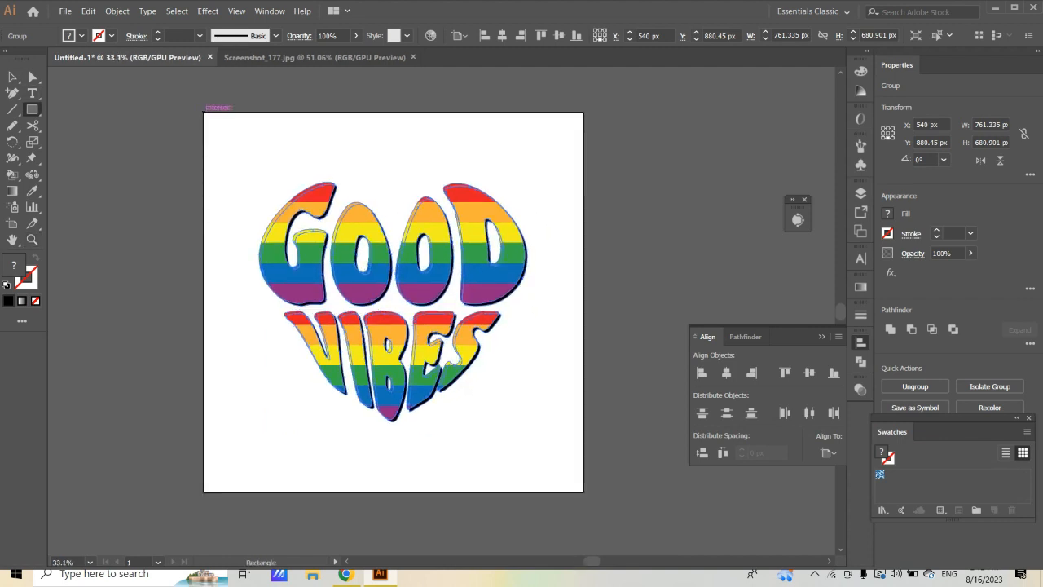
{"action": "left_click_drag", "start_coordinate": [204, 112], "coordinate": [584, 490]}
{"action": "right_click", "coordinate": [440, 321]}
{"action": "mouse_move", "coordinate": [475, 262]}
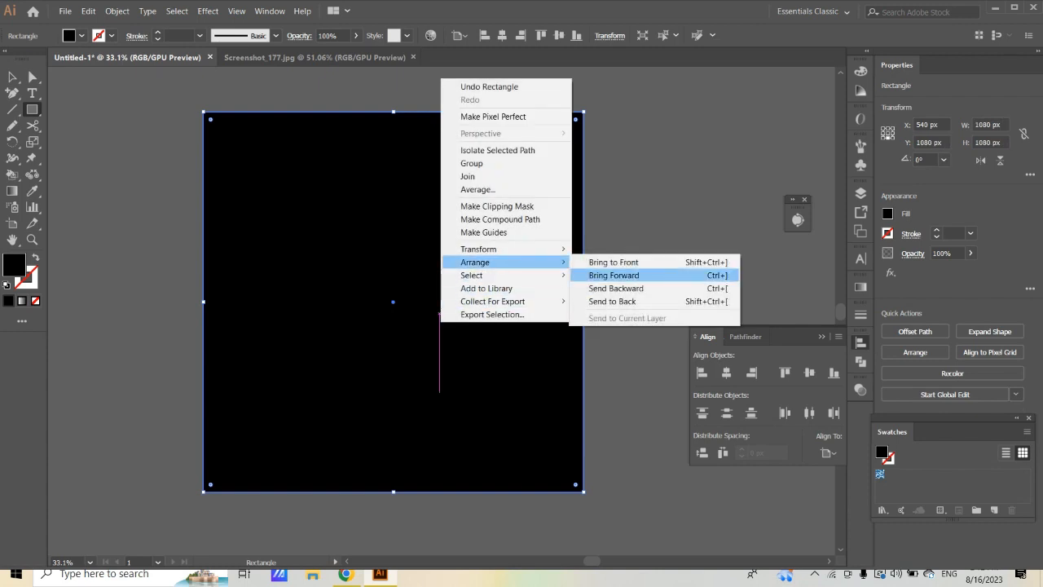
{"action": "left_click", "coordinate": [612, 301]}
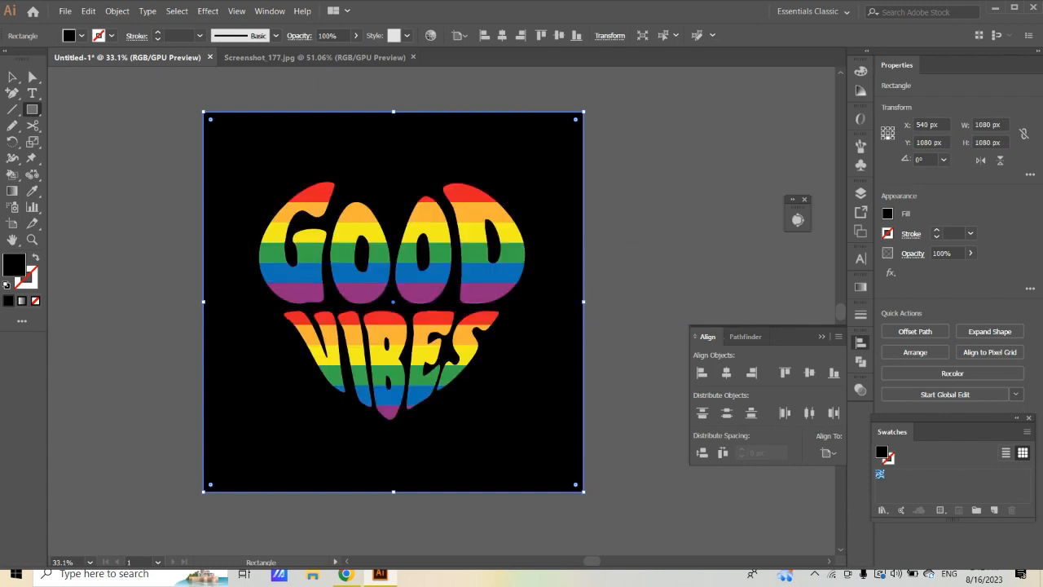
Fill the background rectangle with a very pale warm cream.
{"action": "double_click", "coordinate": [14, 265]}
{"action": "left_click_drag", "start_coordinate": [403, 383], "coordinate": [403, 354]}
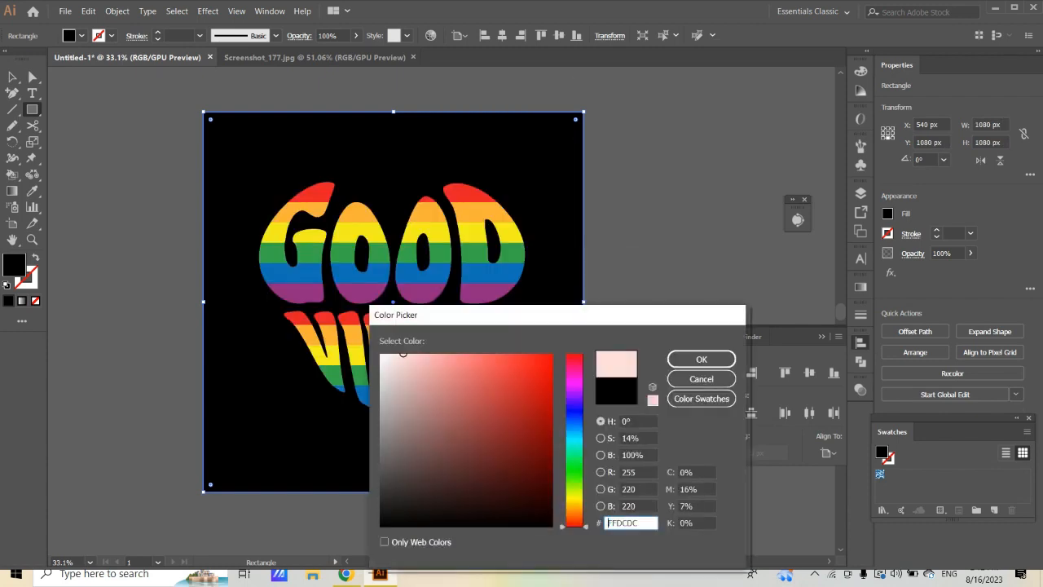
{"action": "left_click_drag", "start_coordinate": [575, 499], "coordinate": [575, 503]}
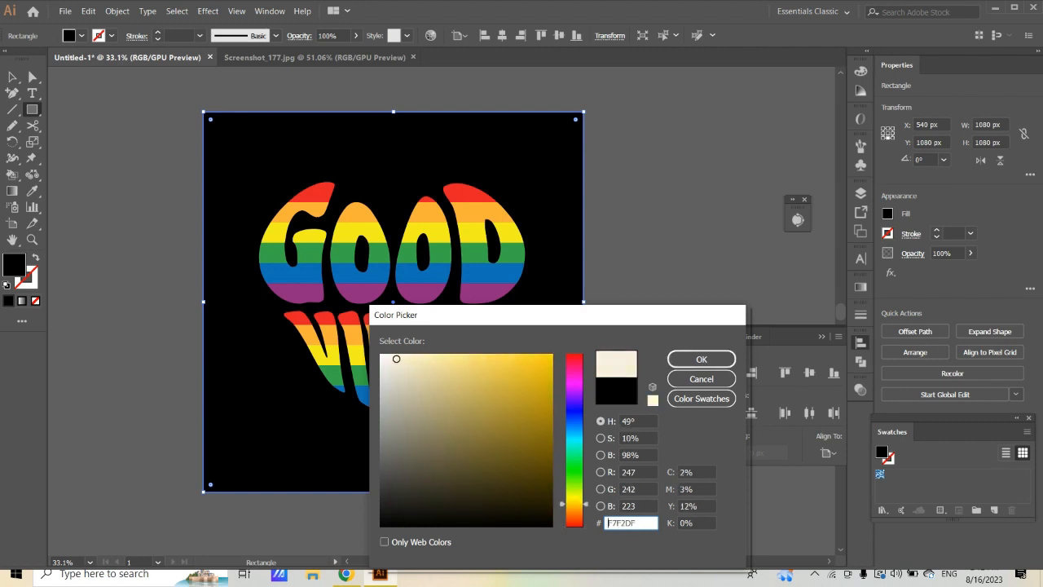
{"action": "left_click_drag", "start_coordinate": [397, 359], "coordinate": [392, 354]}
{"action": "left_click", "coordinate": [701, 358]}
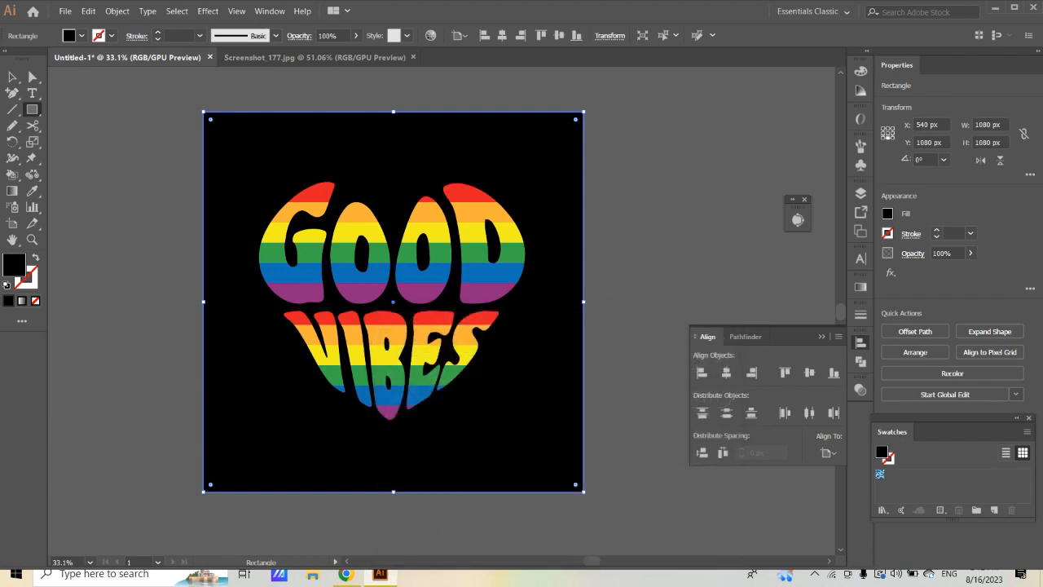
{"action": "scroll", "coordinate": [527, 403], "scroll_direction": "up", "scroll_amount": 1}
{"action": "key", "text": "z"}
{"action": "left_click_drag", "start_coordinate": [414, 368], "coordinate": [410, 322]}
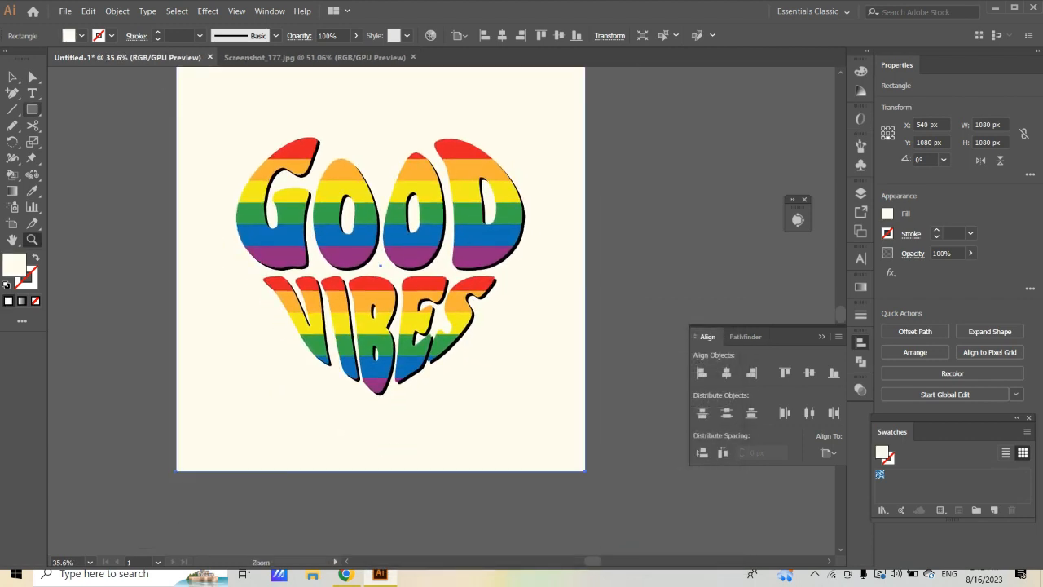
Draw a flat ellipse about 293 × 59 px beneath the tip of VIBES and fill it with a radial gradient.
{"action": "left_click_drag", "start_coordinate": [33, 109], "coordinate": [90, 172]}
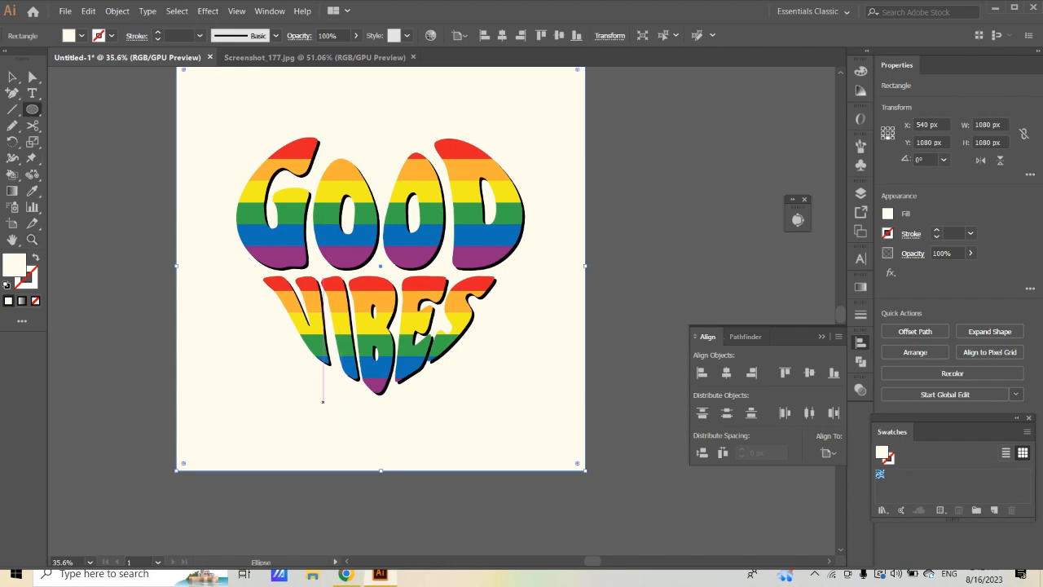
{"action": "left_click_drag", "start_coordinate": [323, 401], "coordinate": [435, 422]}
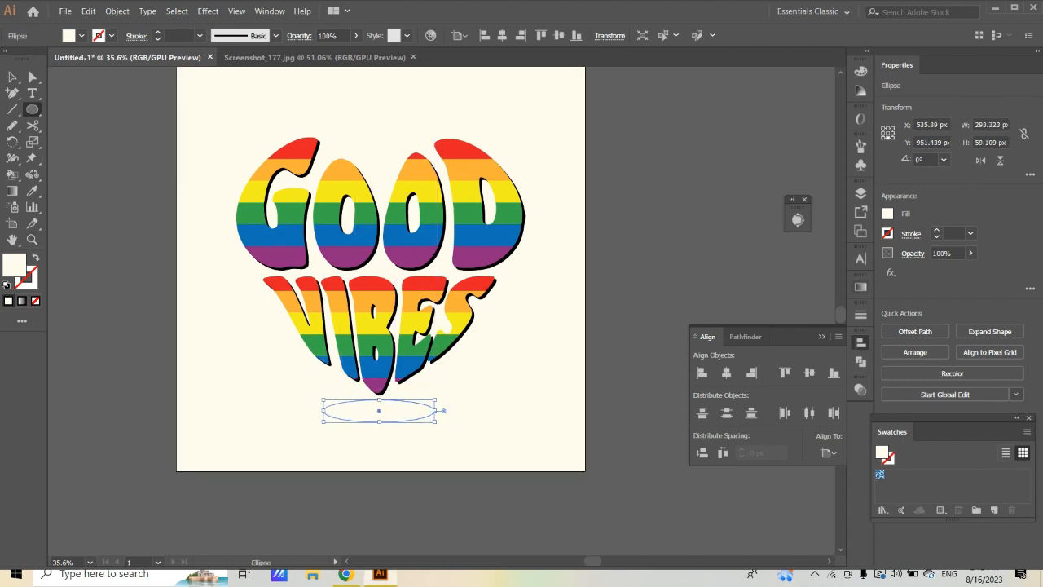
{"action": "left_click", "coordinate": [861, 287]}
{"action": "left_click", "coordinate": [704, 305]}
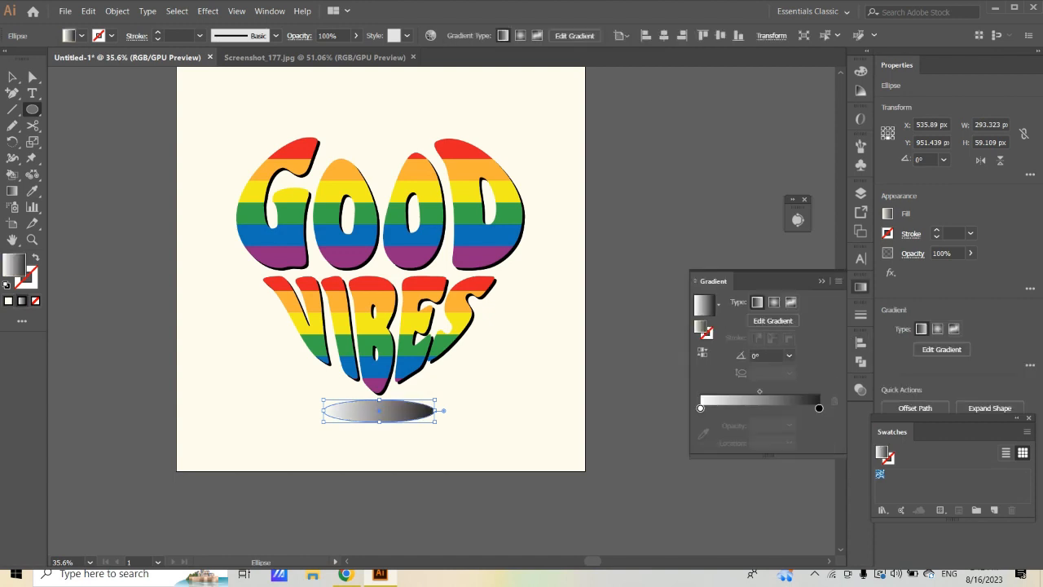
{"action": "left_click", "coordinate": [775, 302]}
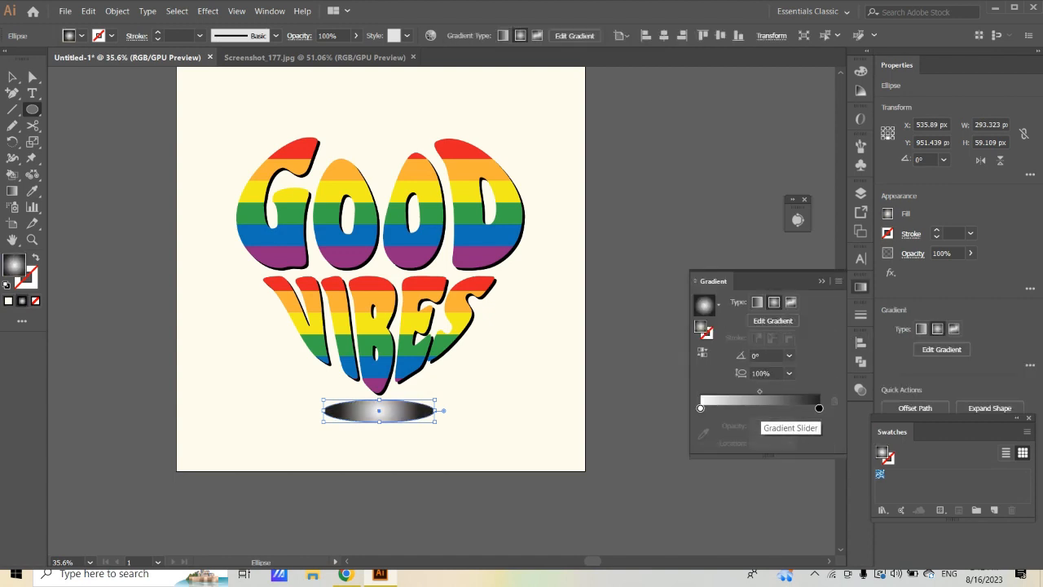
Arrange the ellipse's gradient with black at the center and match its outer color stop to the cream background.
{"action": "left_click", "coordinate": [762, 407]}
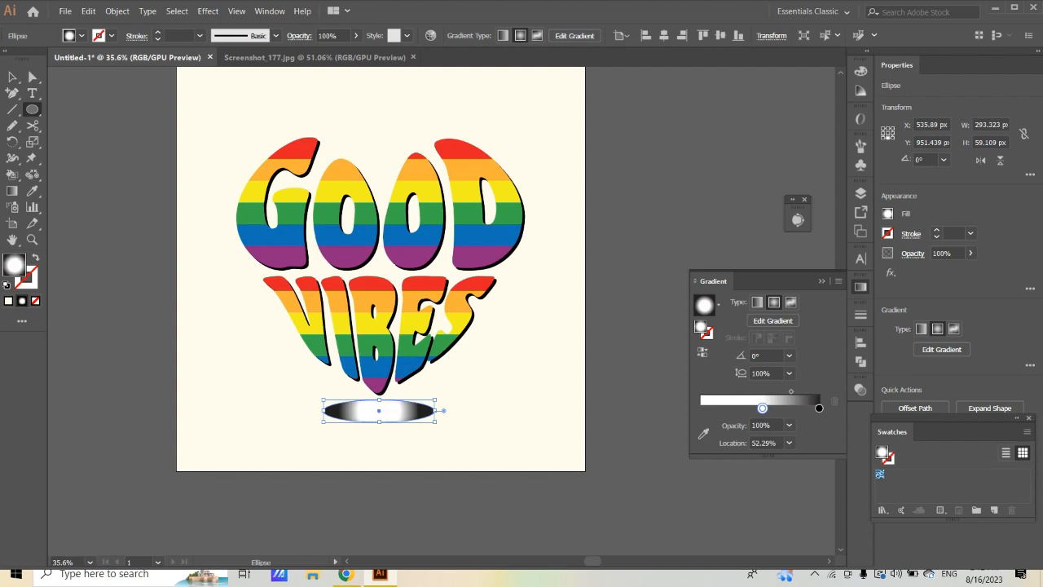
{"action": "mouse_move", "coordinate": [819, 407]}
{"action": "left_mouse_down"}
{"action": "mouse_move", "coordinate": [700, 407]}
{"action": "mouse_move", "coordinate": [819, 408]}
{"action": "left_mouse_up"}
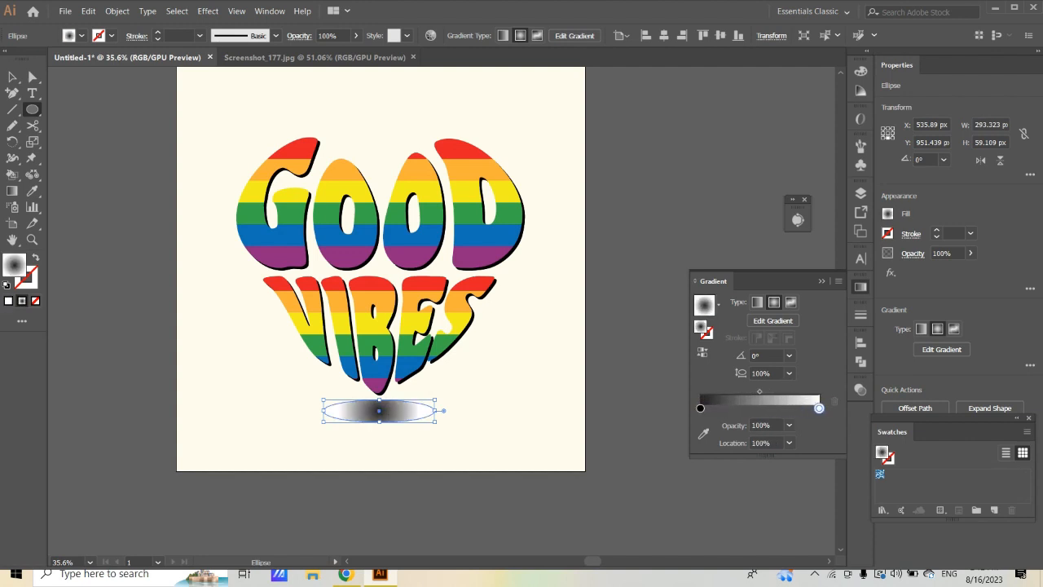
{"action": "left_click", "coordinate": [703, 433]}
{"action": "left_click", "coordinate": [521, 393]}
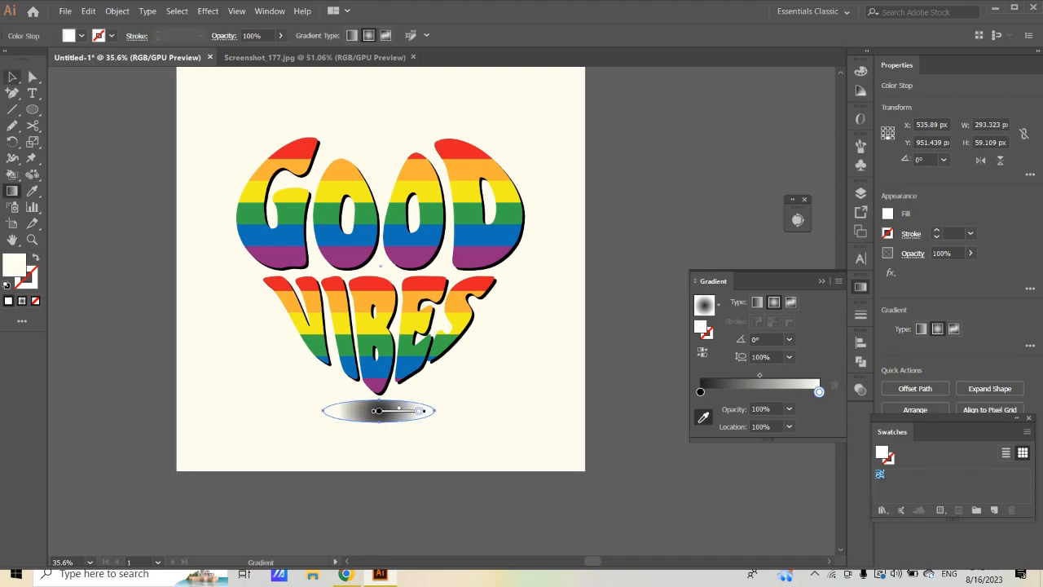
Soften the ellipse shadow under the lettering with a Gaussian Blur of 99.8 pixels radius.
{"action": "left_click", "coordinate": [12, 76]}
{"action": "left_click", "coordinate": [177, 11]}
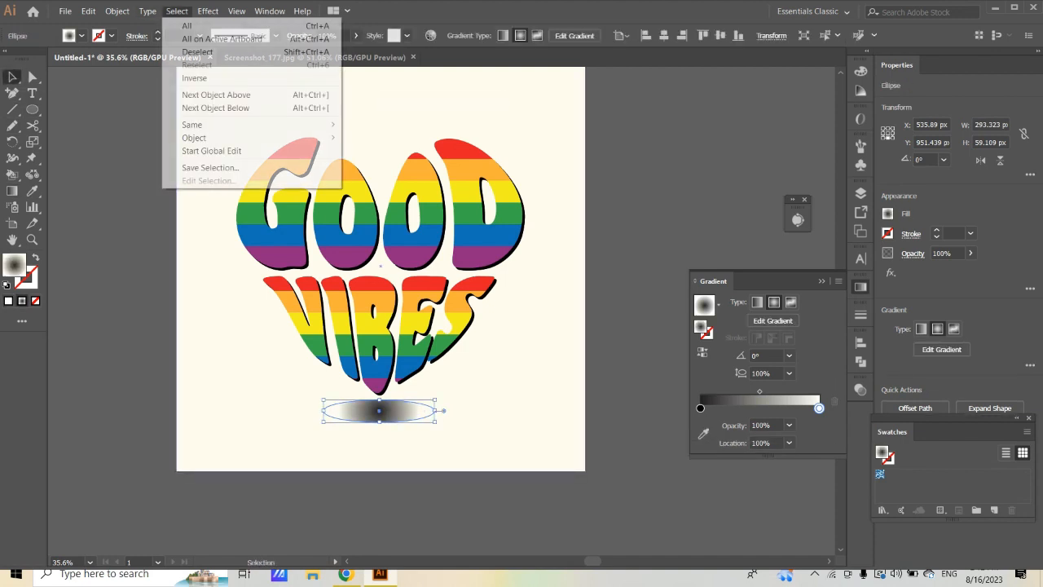
{"action": "mouse_move", "coordinate": [208, 11]}
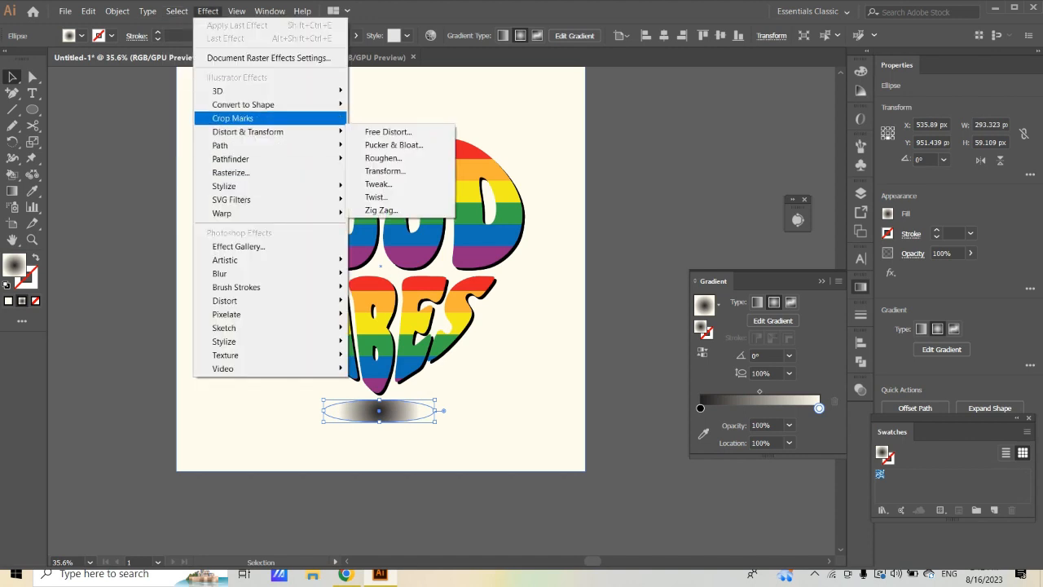
{"action": "mouse_move", "coordinate": [219, 274]}
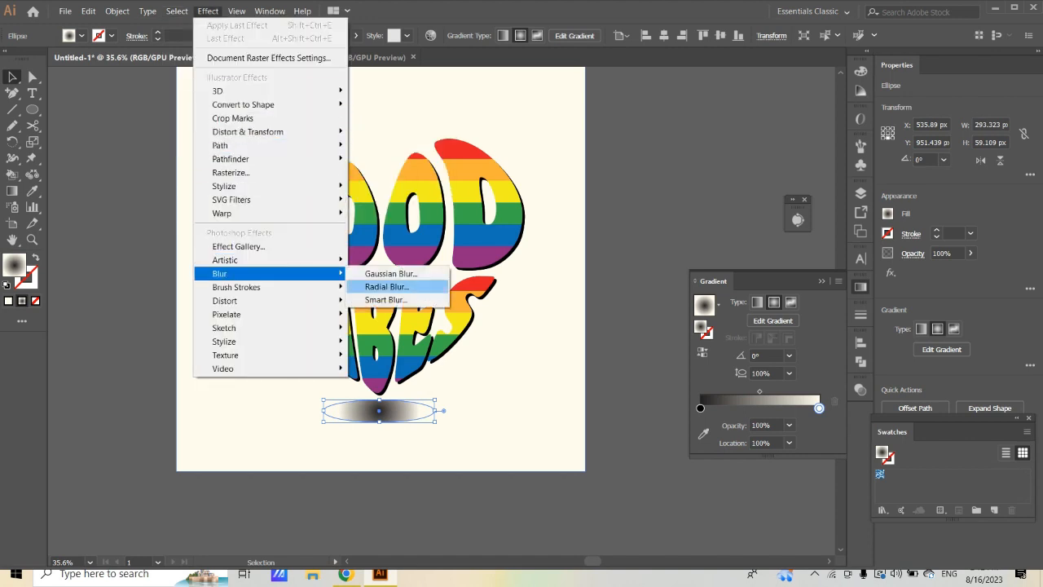
{"action": "left_click", "coordinate": [391, 273]}
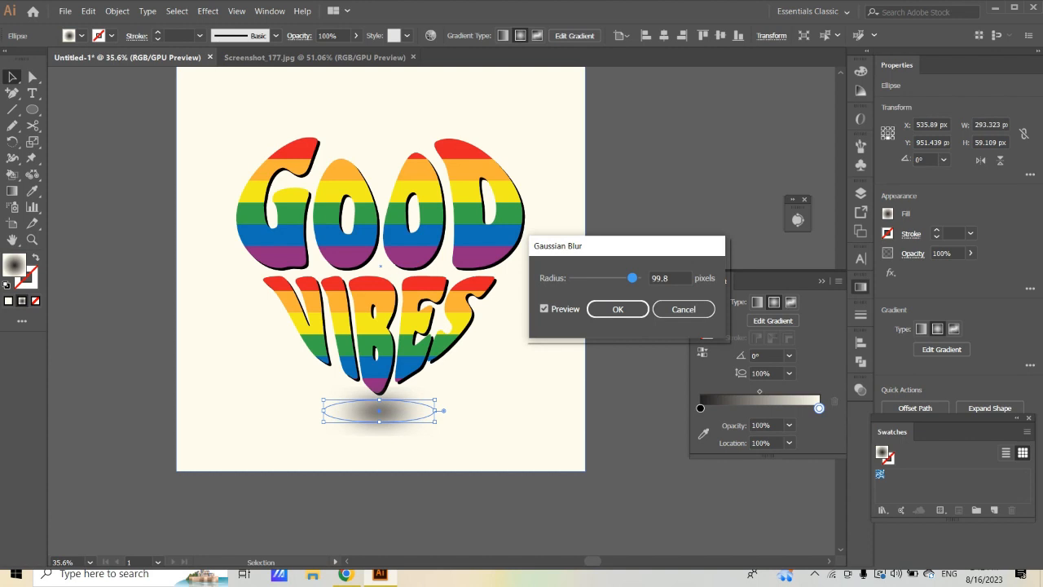
{"action": "left_click", "coordinate": [618, 309]}
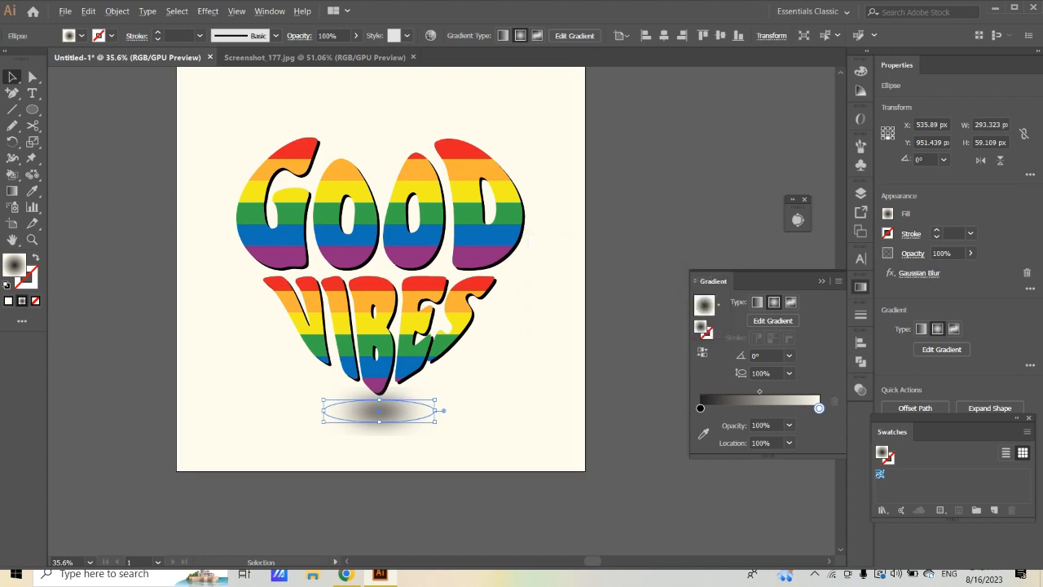
{"action": "left_click_drag", "start_coordinate": [379, 400], "coordinate": [375, 405]}
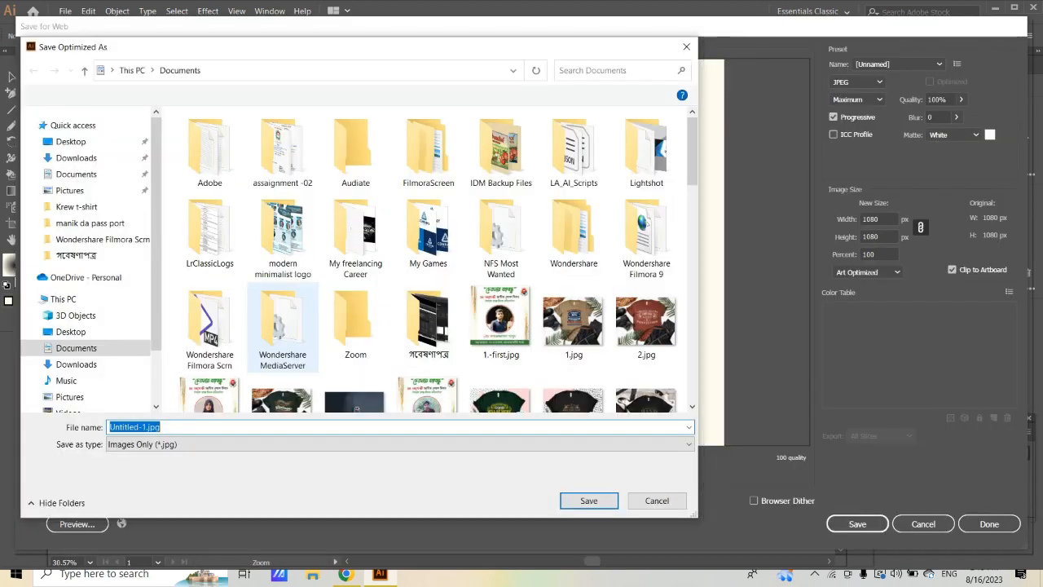
Save the design as a JPEG named goodvibes in the Downloads folder.
{"action": "left_click", "coordinate": [76, 365]}
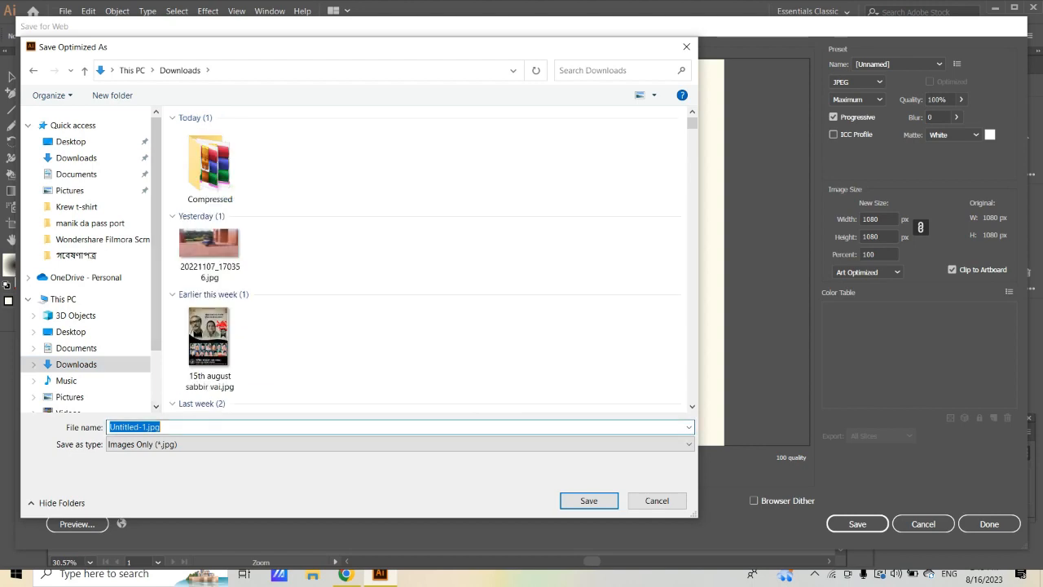
{"action": "type", "text": "good"}
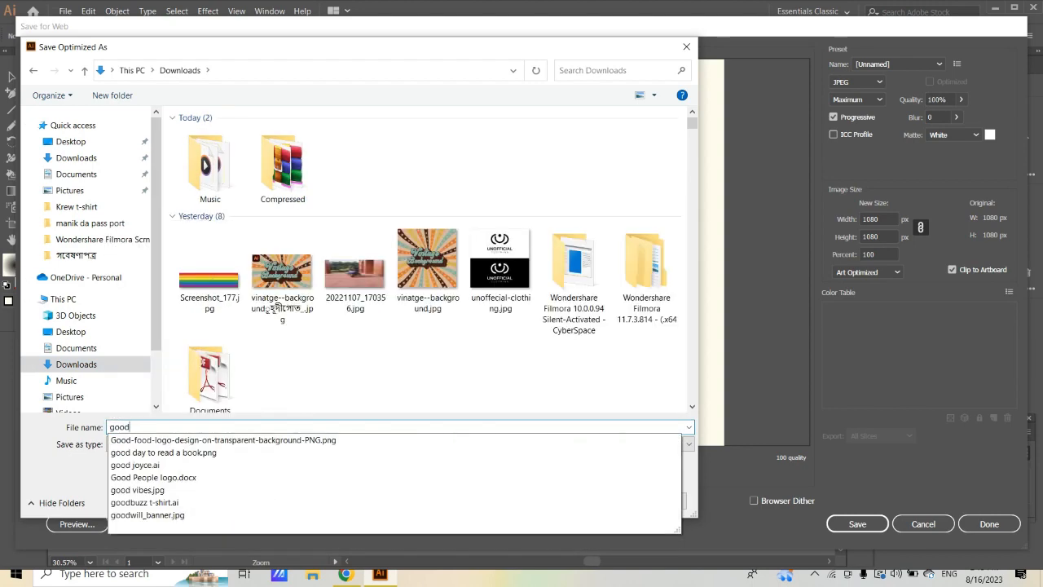
{"action": "type", "text": "vibes"}
{"action": "key", "text": "Return"}
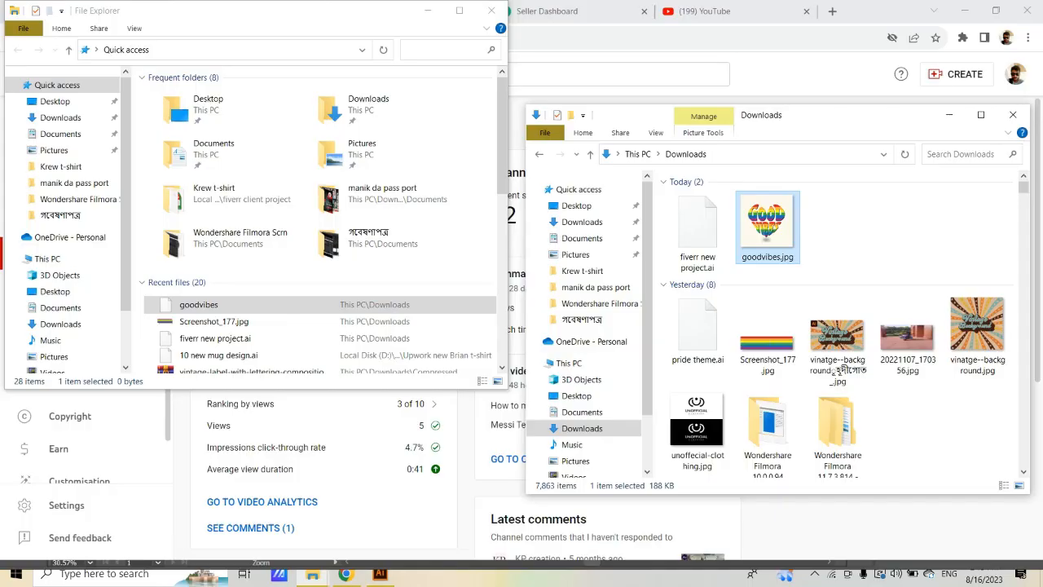
Open the exported goodvibes.jpg from Downloads in the image viewer and examine the lettering up close.
{"action": "double_click", "coordinate": [769, 221]}
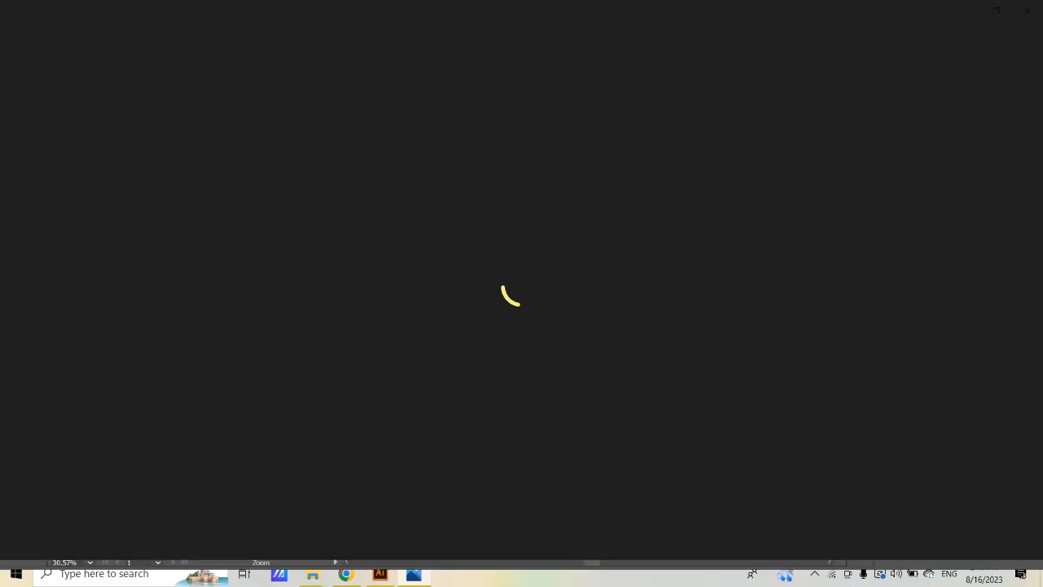
{"action": "scroll", "coordinate": [522, 287], "scroll_direction": "up", "scroll_amount": 3}
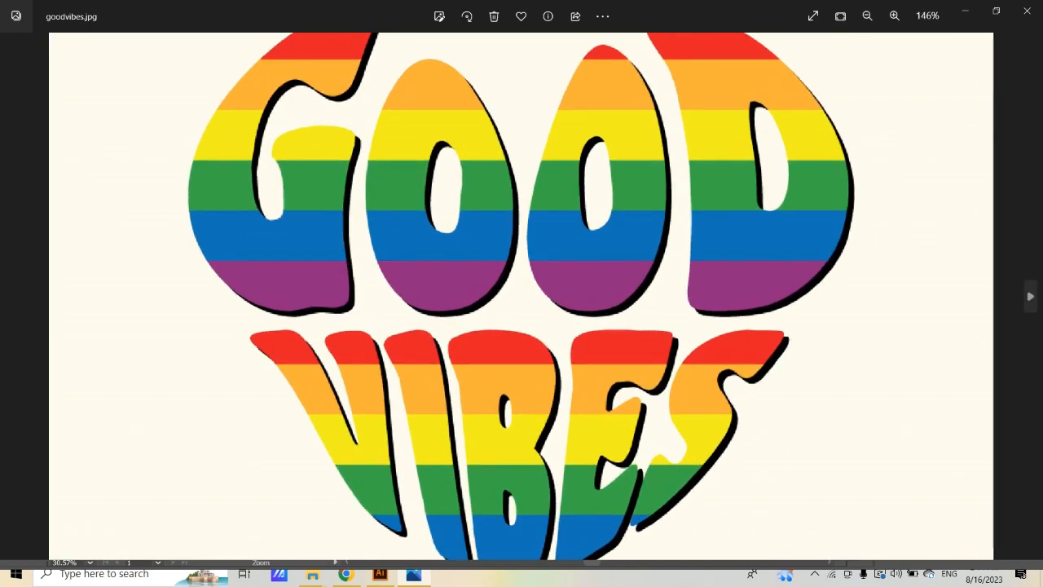